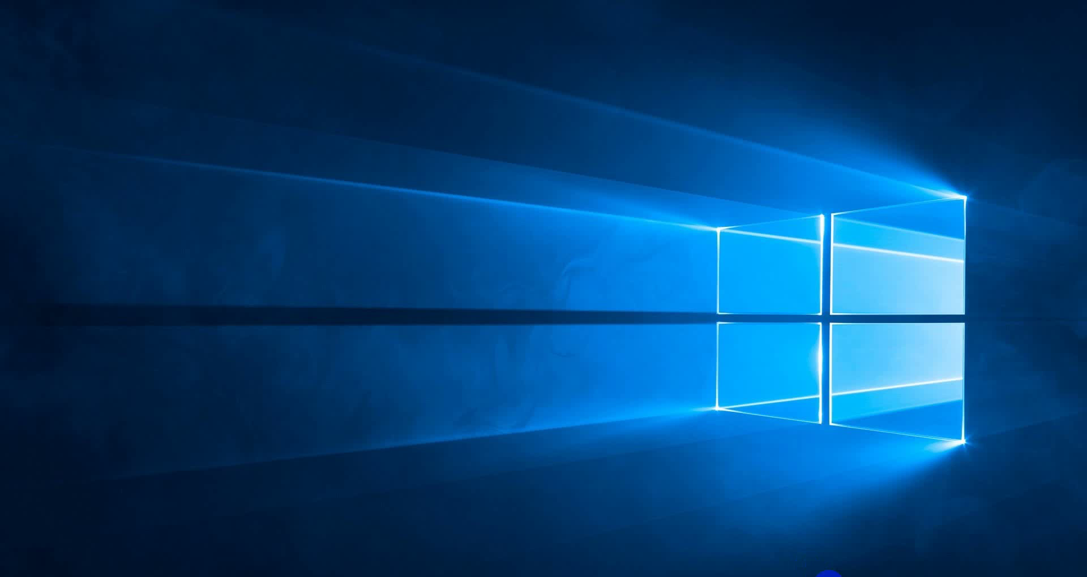
Bring the DC1 directory console full-screen with the lab.edu HR unit open
click(781, 509)
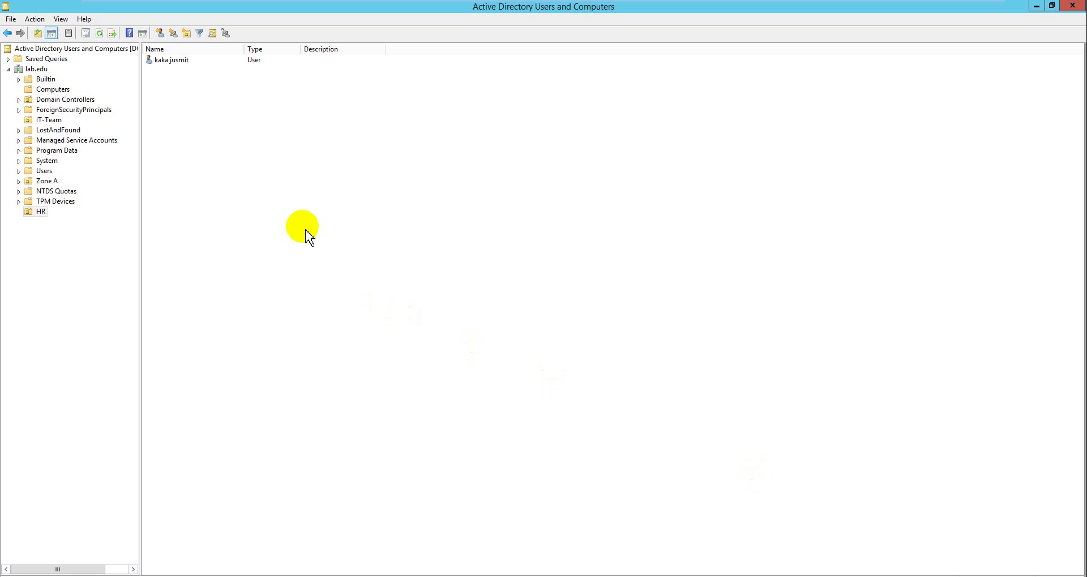
click(256, 205)
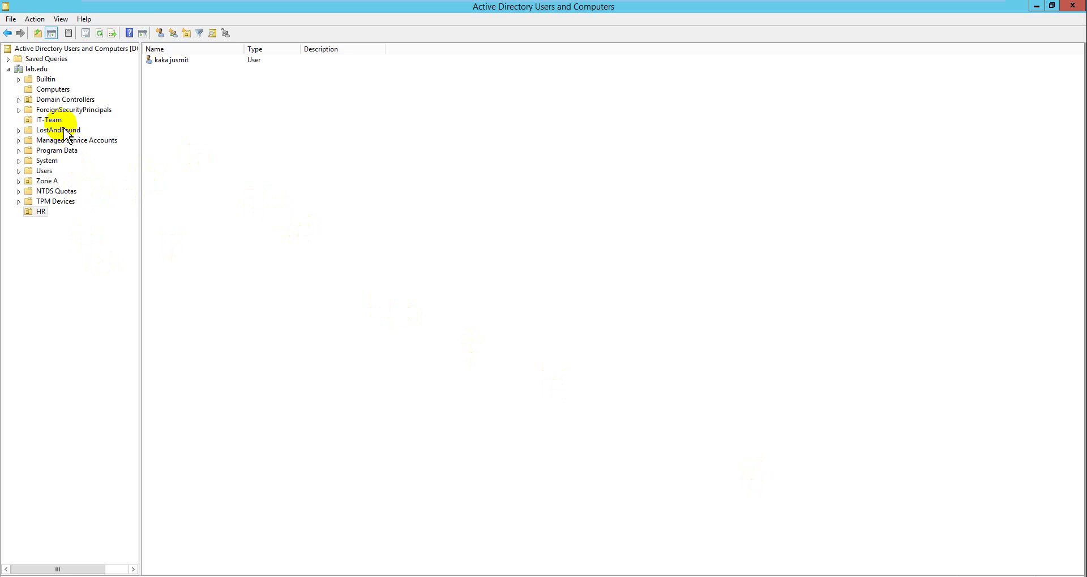
Start a new user in the HR unit and enter its first, last and logon names
right_click(206, 187)
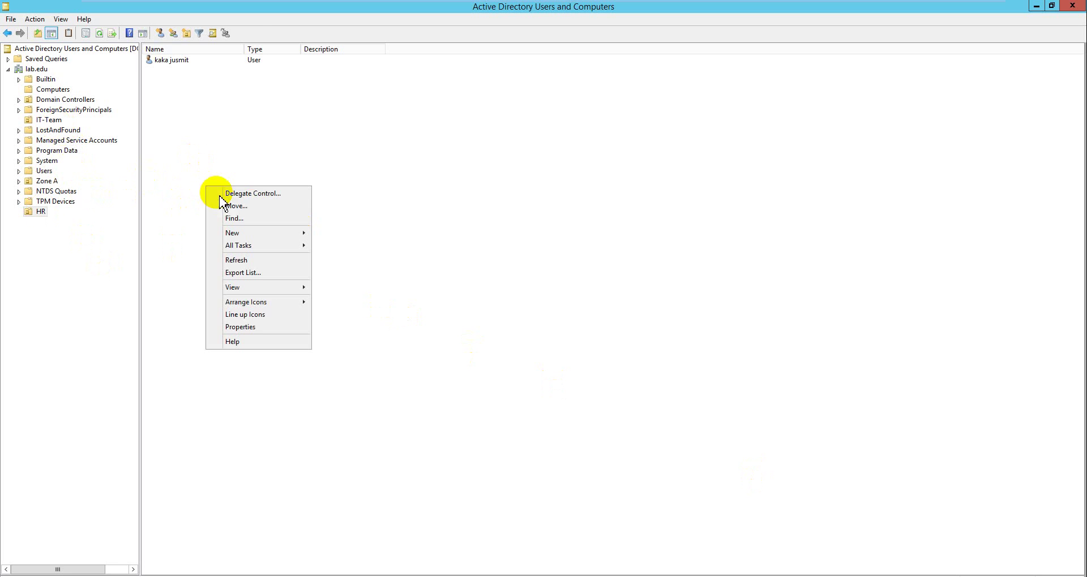
click(160, 33)
drag(146, 25, 411, 36)
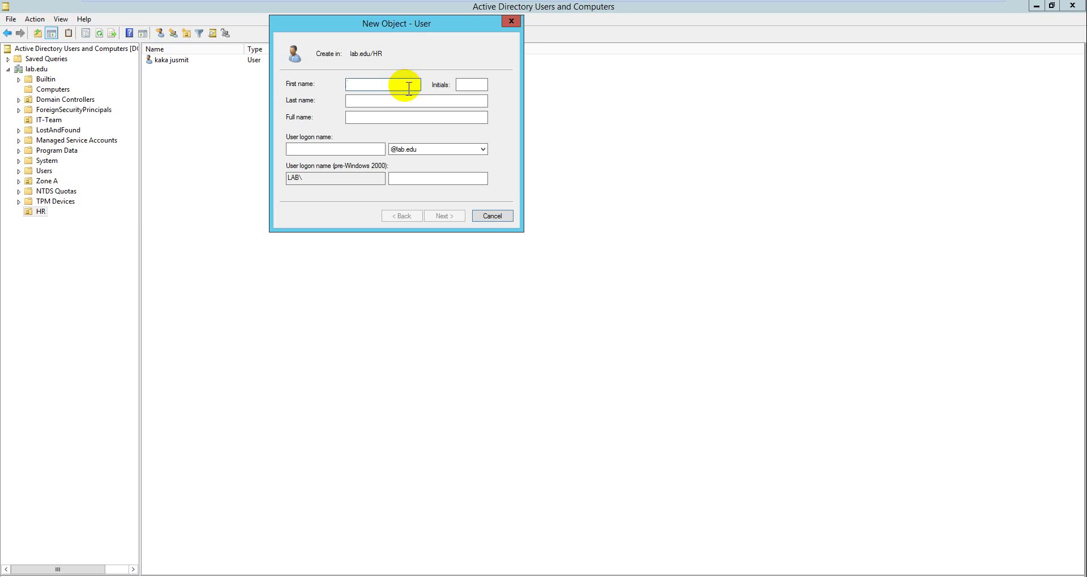
text(ar)
key(Tab)
text(chin)
key(Tab)
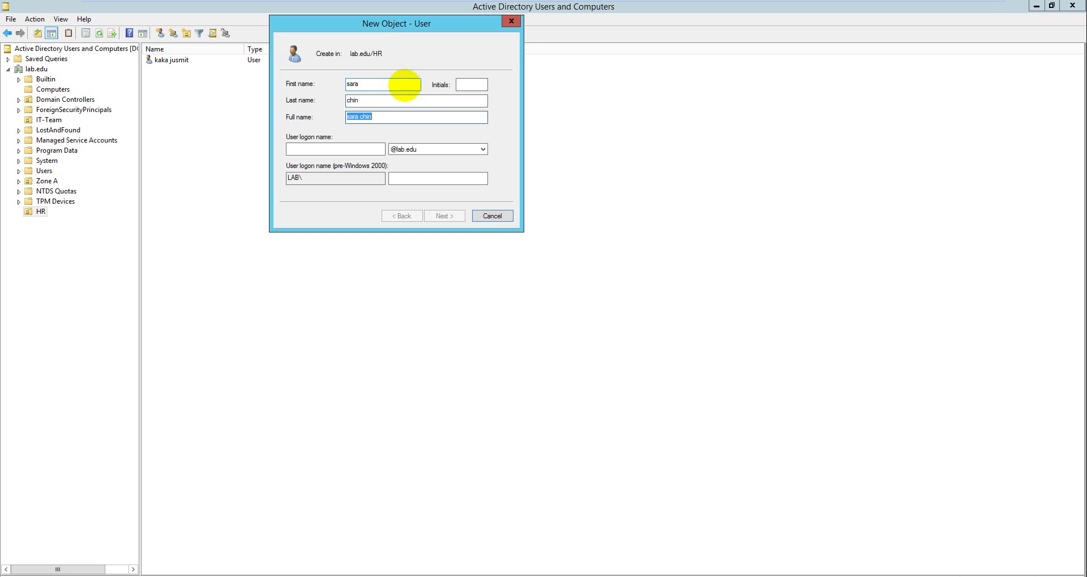
key(Tab)
text(sa)
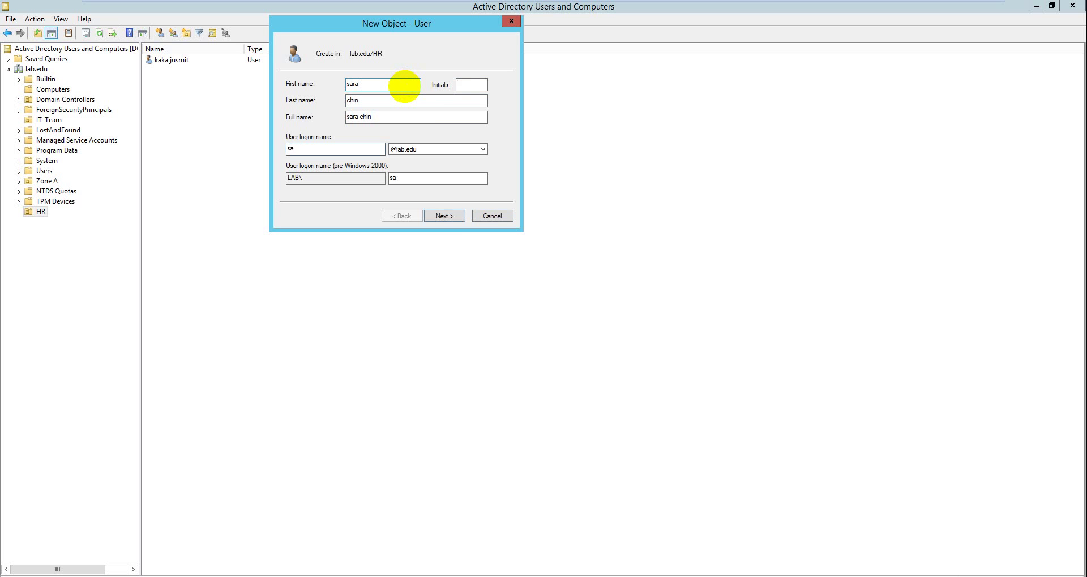
Set the account password with no forced change and Password never expires, then finish creating it
click(449, 218)
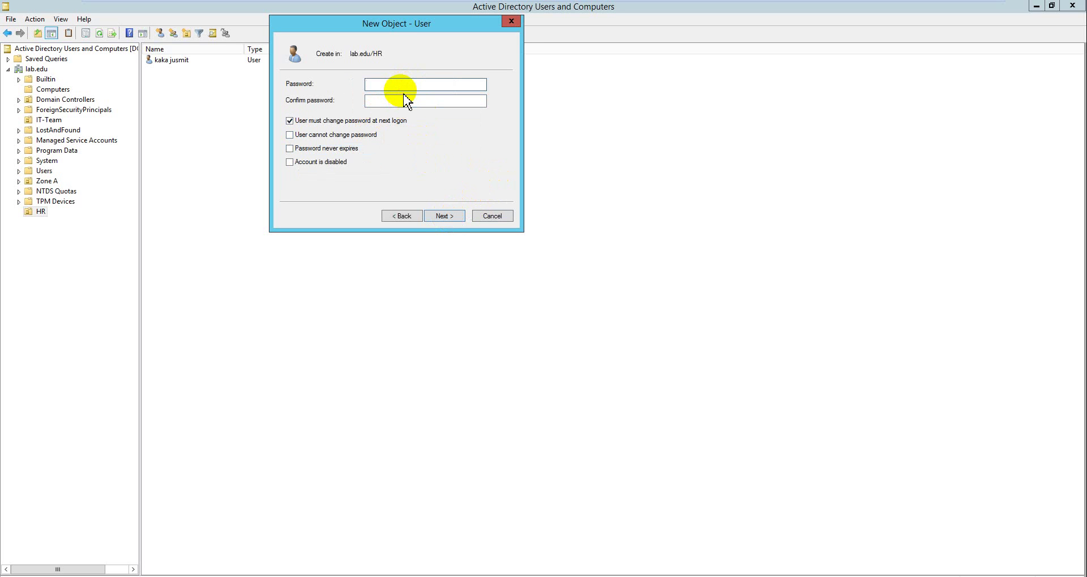
text(*****)
click(303, 121)
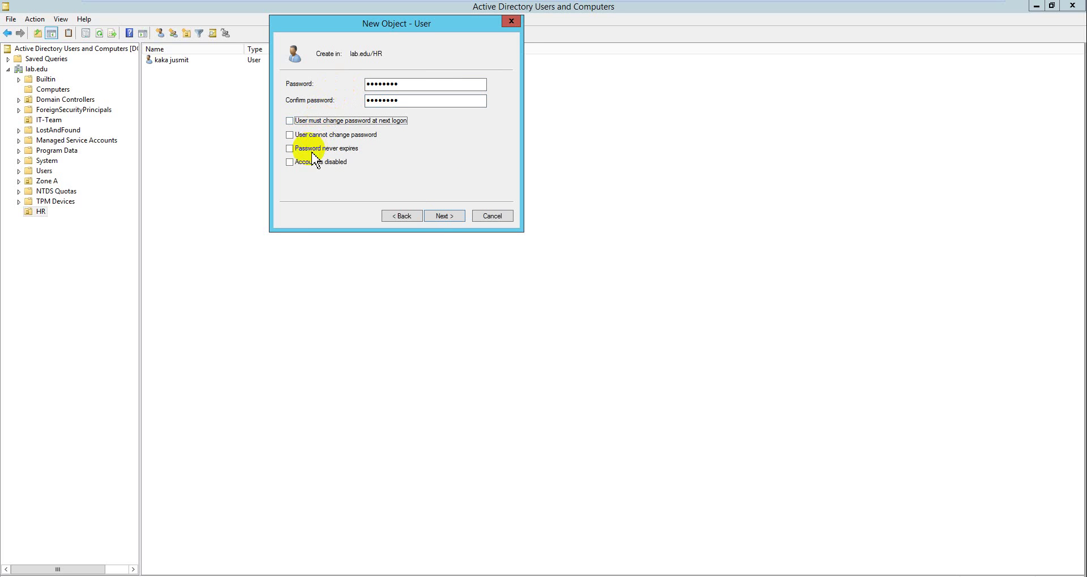
click(306, 149)
click(443, 218)
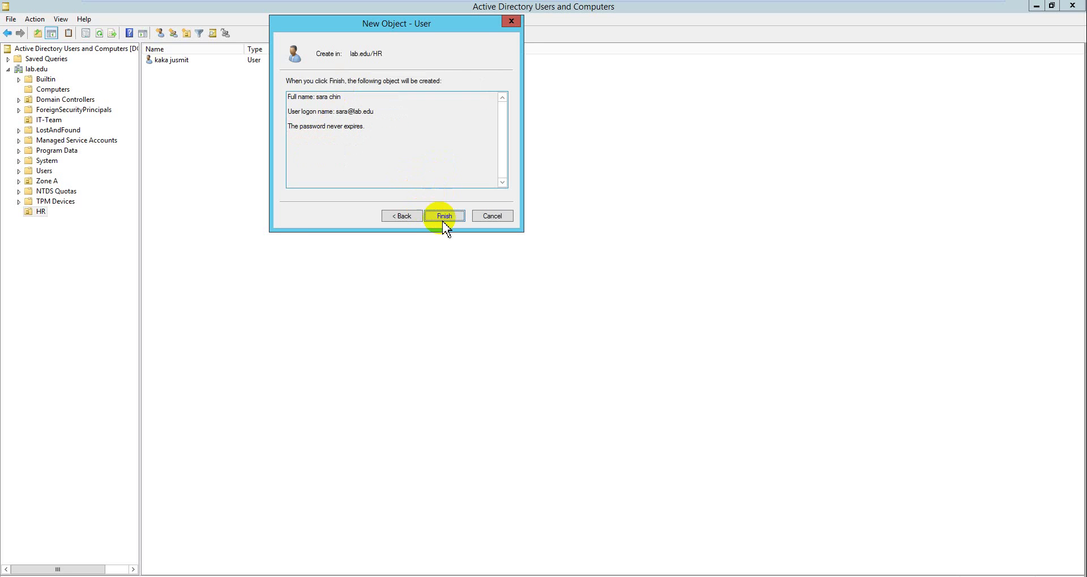
click(442, 220)
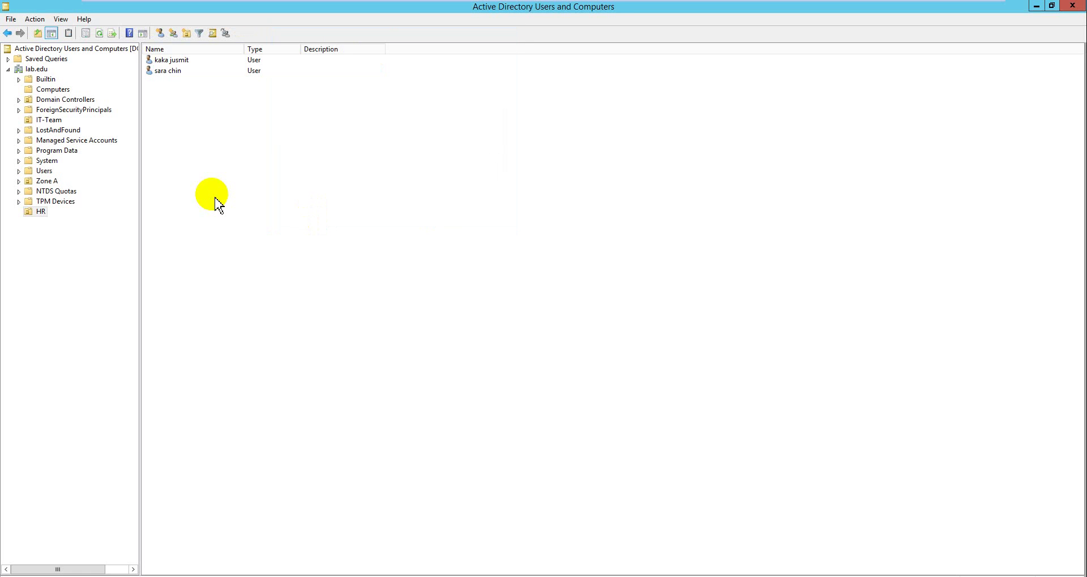
Refresh the HR user list and select the newly created user
right_click(213, 196)
click(261, 270)
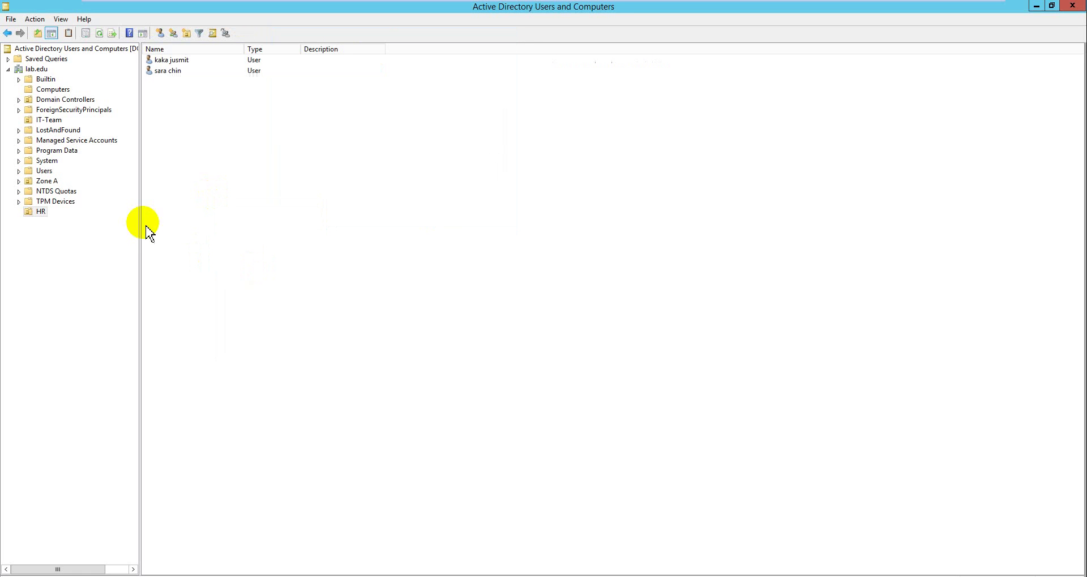
click(169, 71)
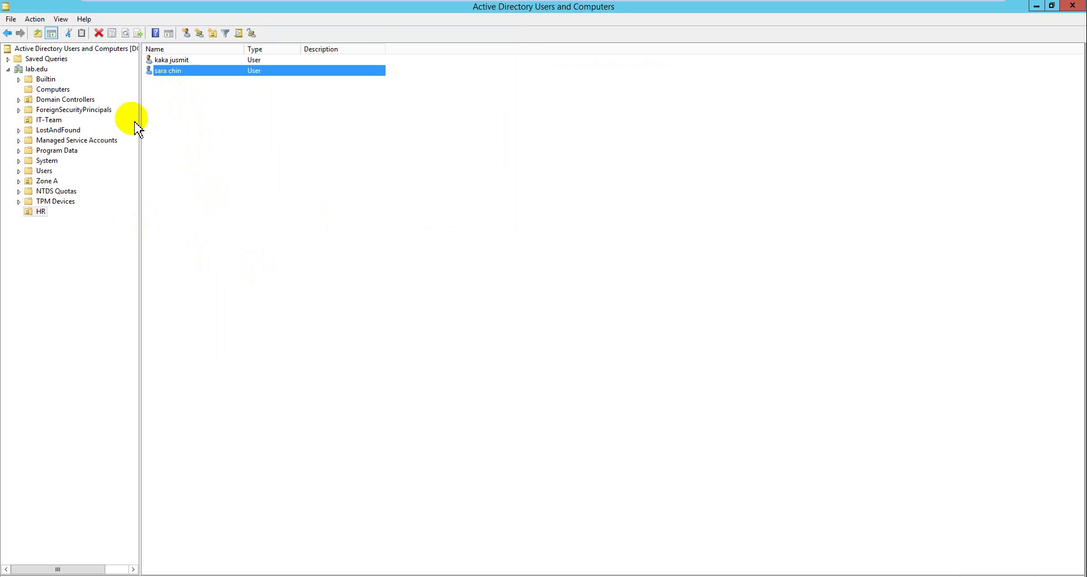
Launch the Delegation of Control Wizard on the Computers container
click(57, 90)
right_click(57, 92)
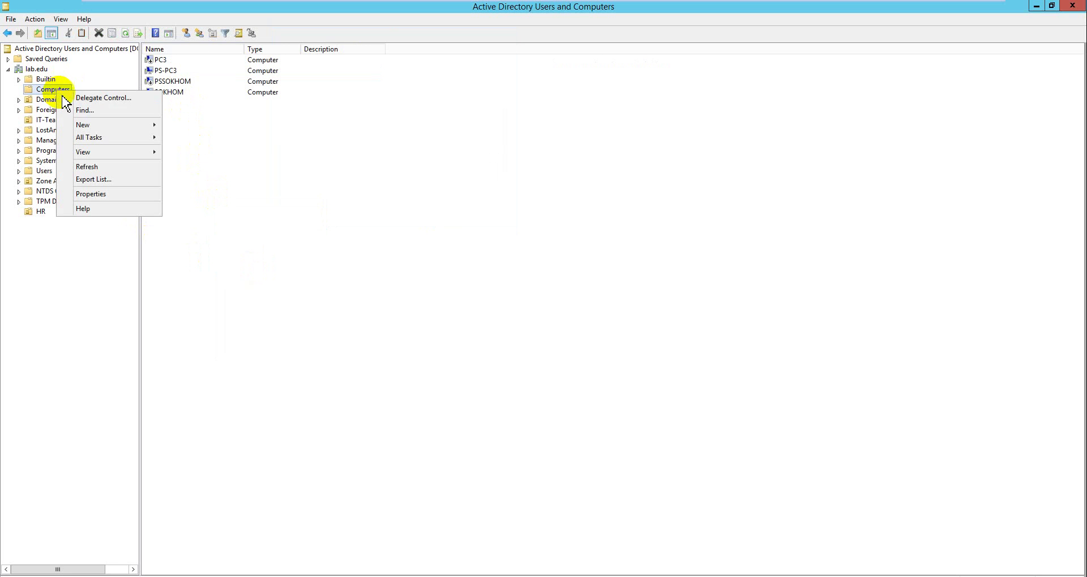
click(107, 98)
Add the new HR user, resolved via Check Names, as the delegate and continue to Tasks to Delegate
click(175, 213)
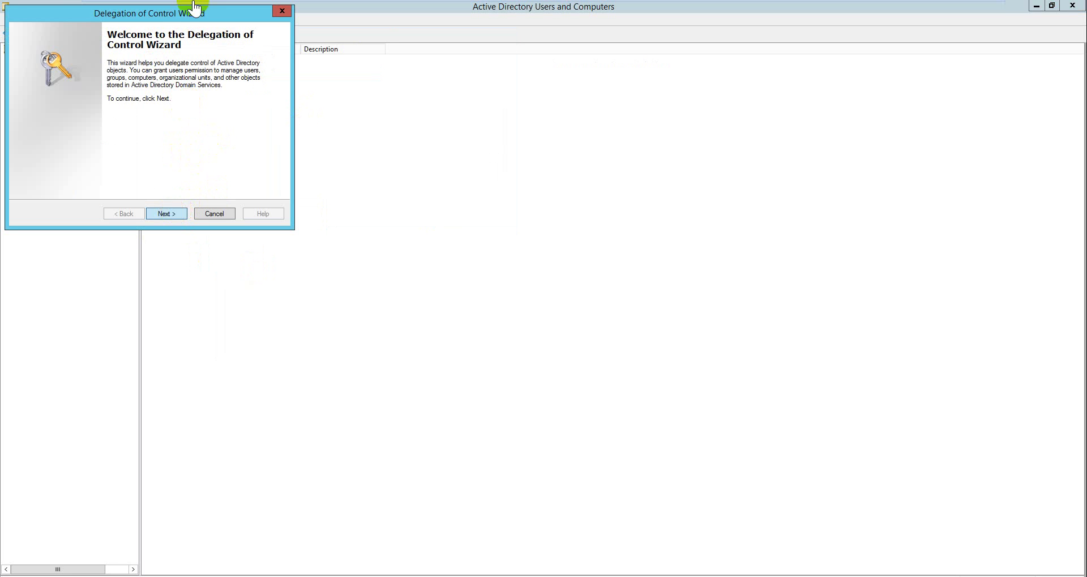
drag(49, 17, 398, 211)
click(464, 357)
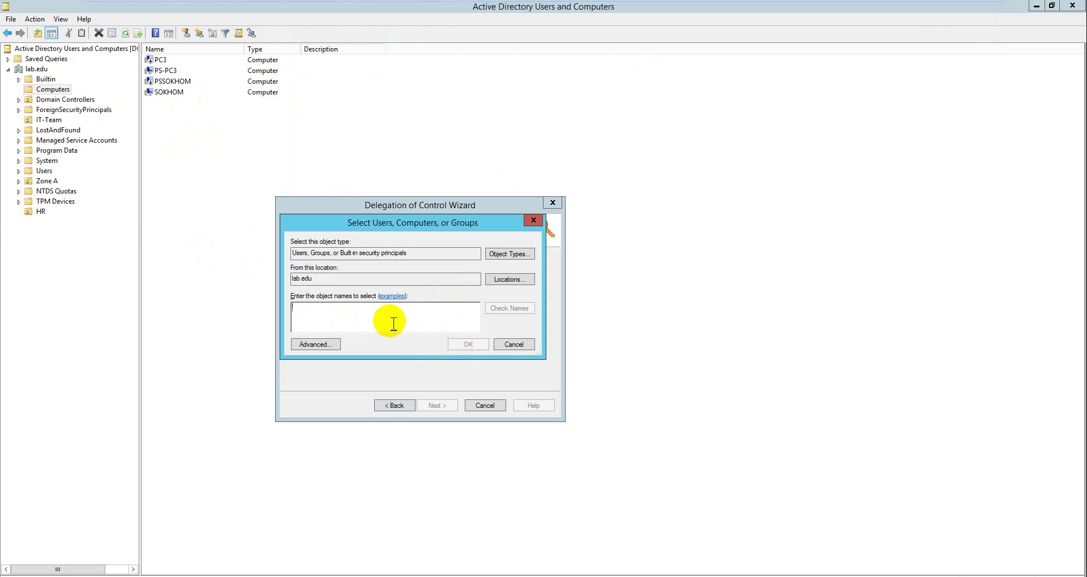
text(sara)
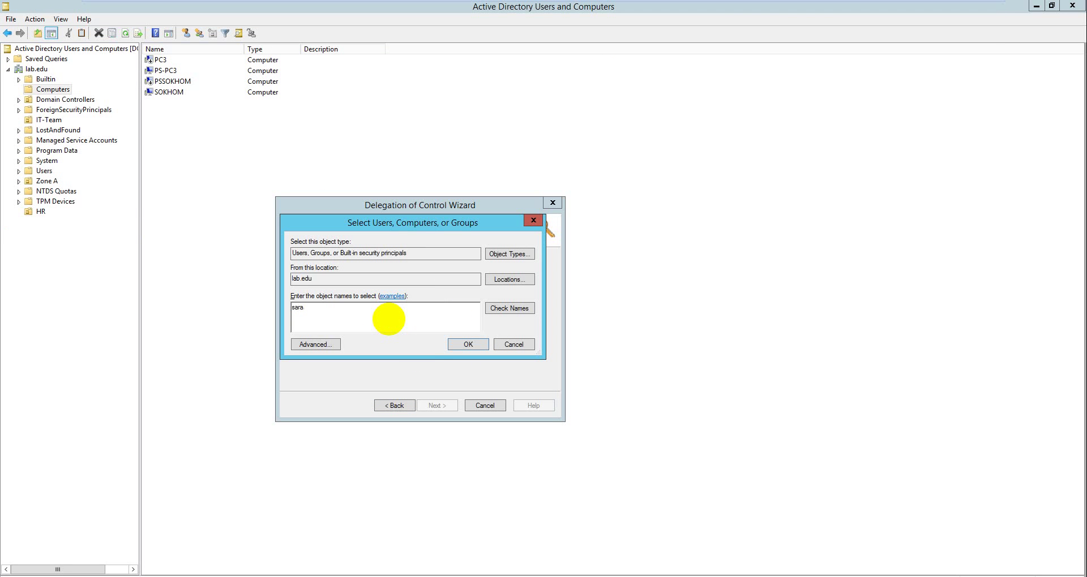
click(500, 308)
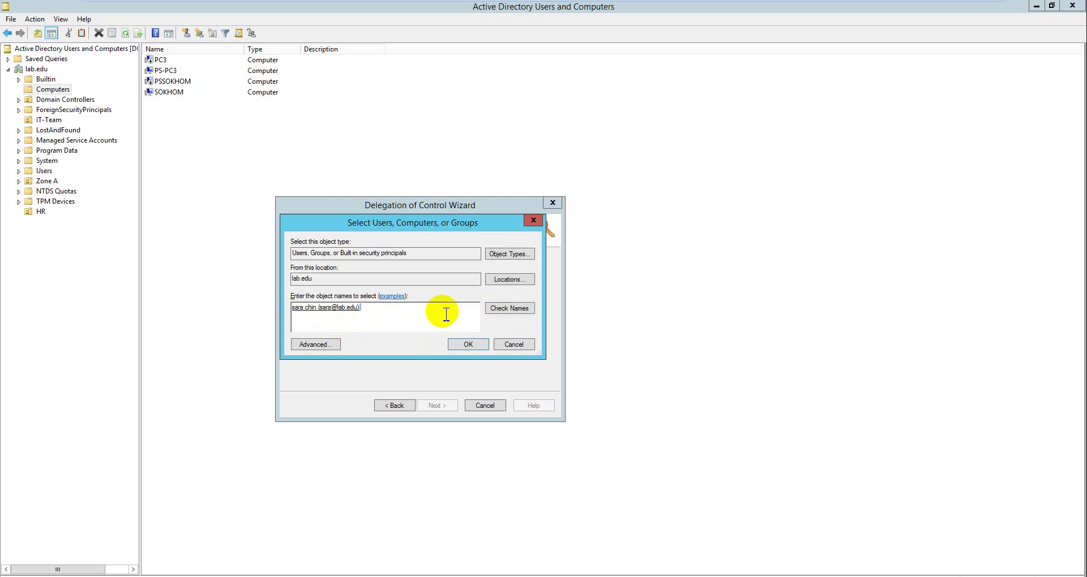
click(462, 342)
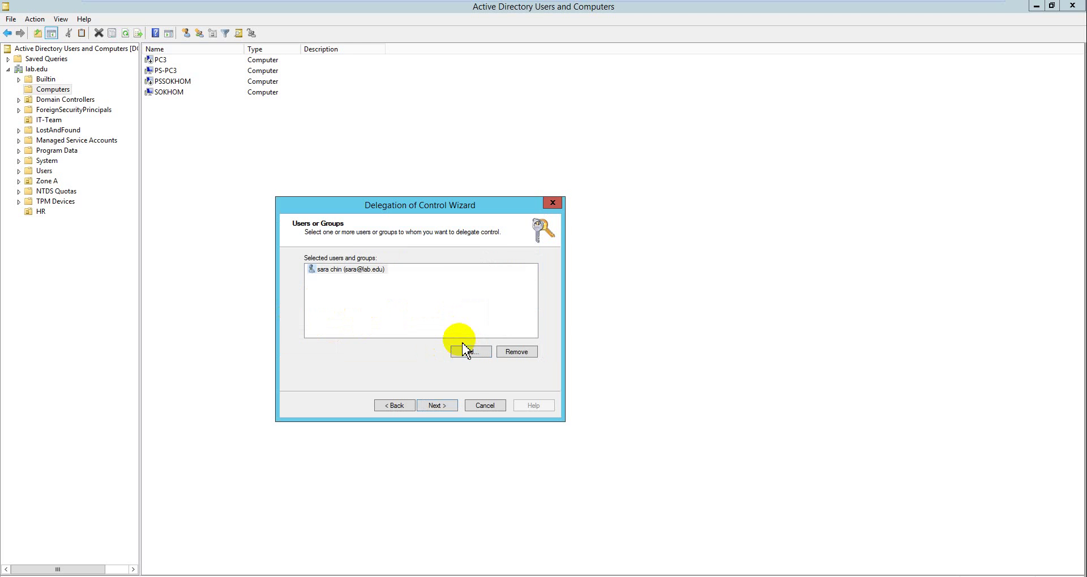
click(453, 403)
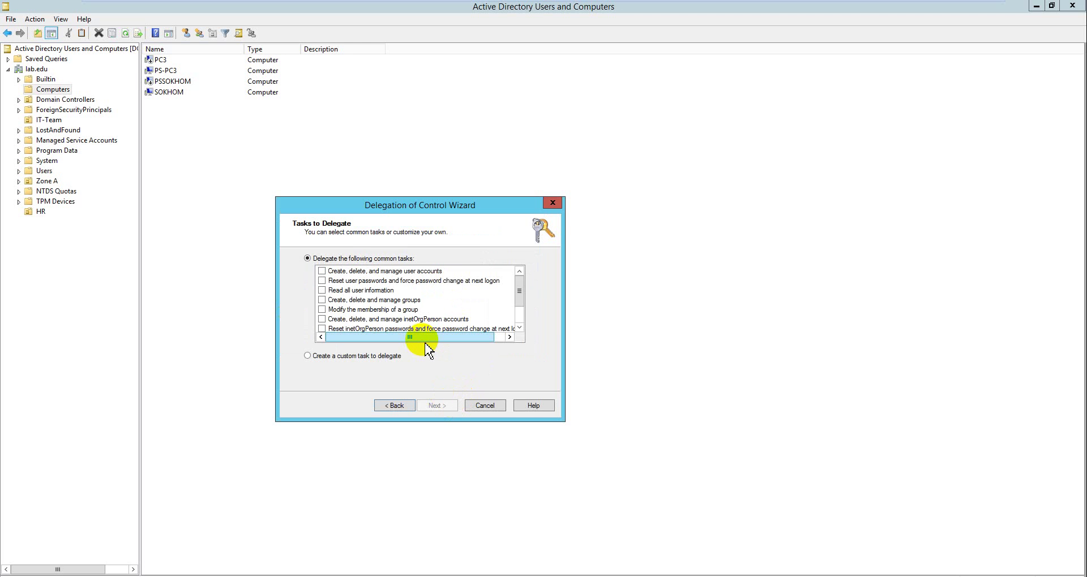
Choose a custom task scoped only to Computer objects and continue to Permissions
click(397, 358)
click(433, 408)
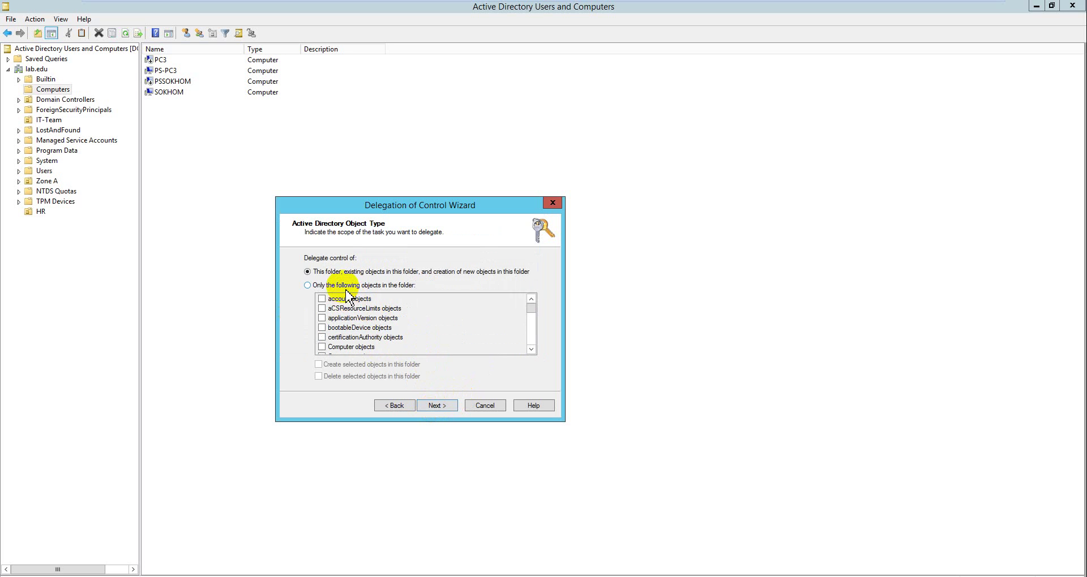
click(313, 286)
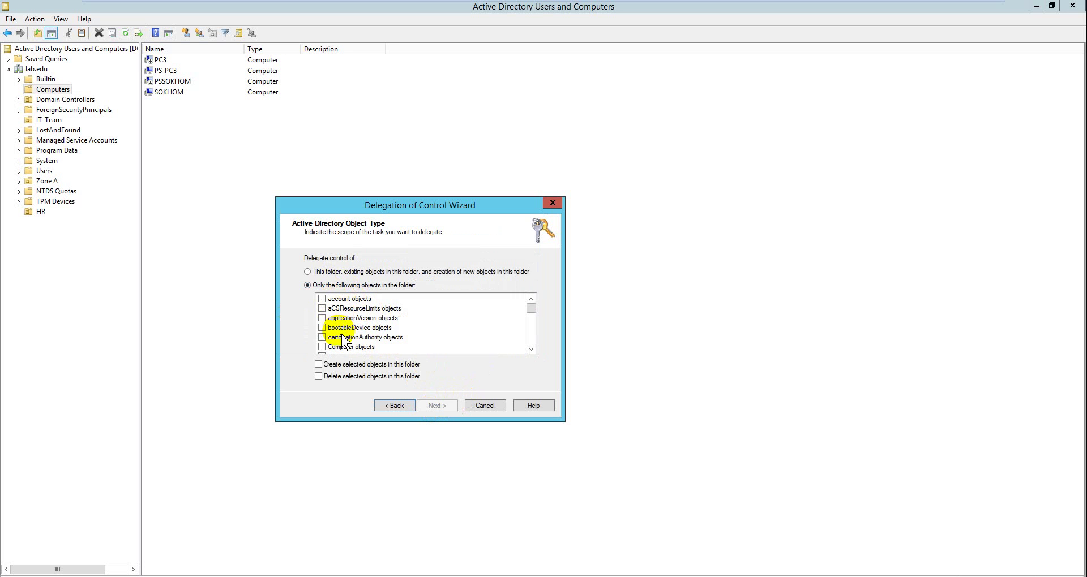
click(322, 347)
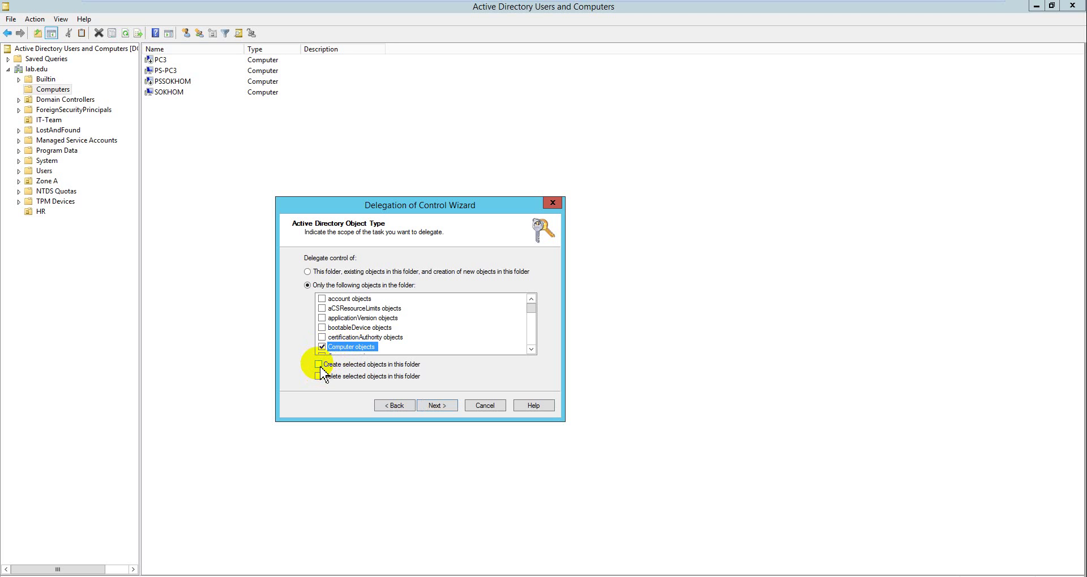
click(433, 404)
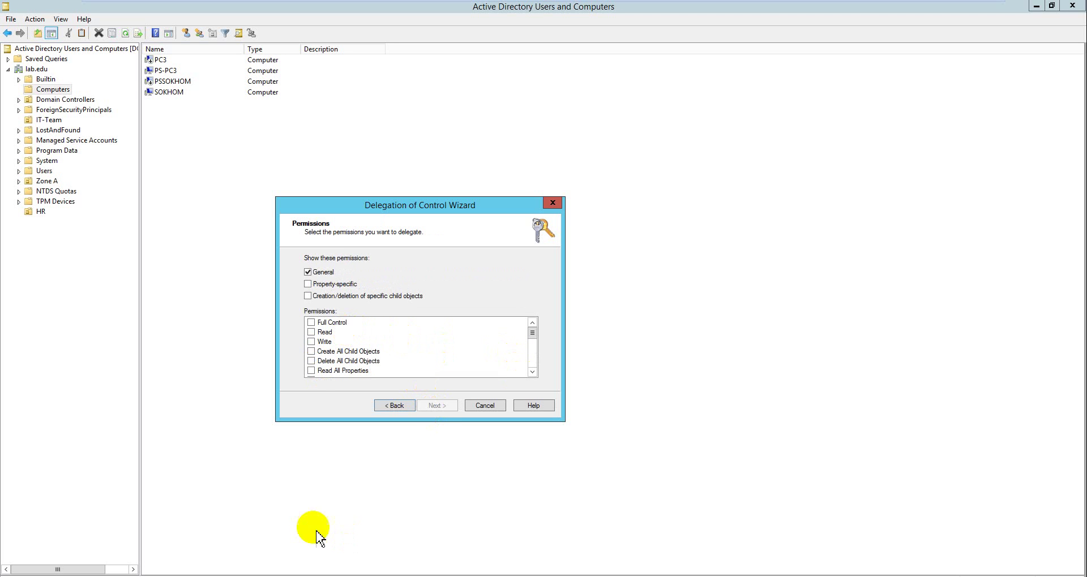
Check the notes listing the needed permissions and grant Reset password
key(alt+Tab)
drag(354, 215, 97, 194)
click(113, 211)
key(ctrl+a)
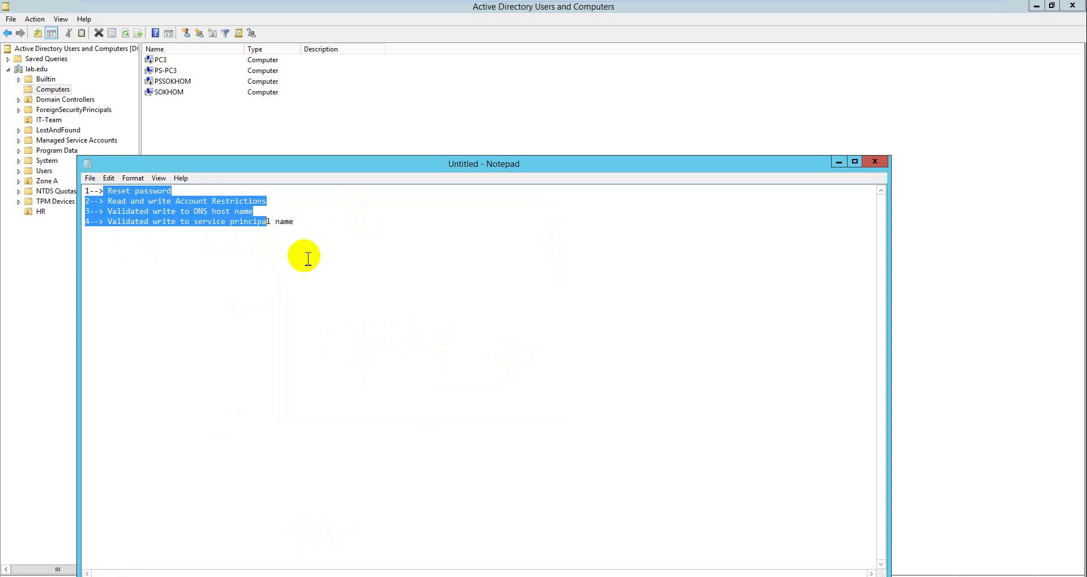
drag(313, 225, 85, 191)
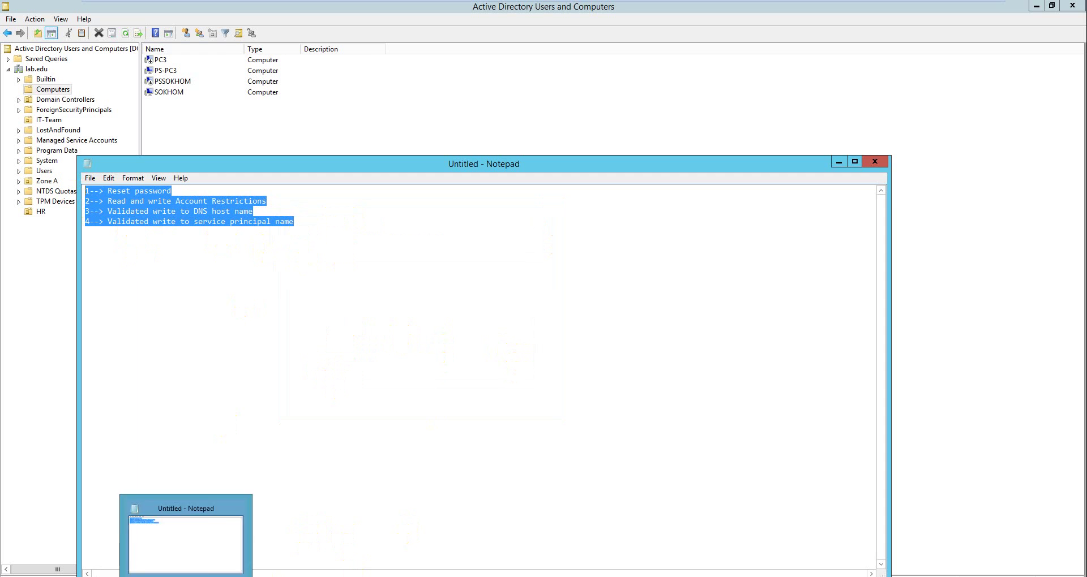
click(187, 576)
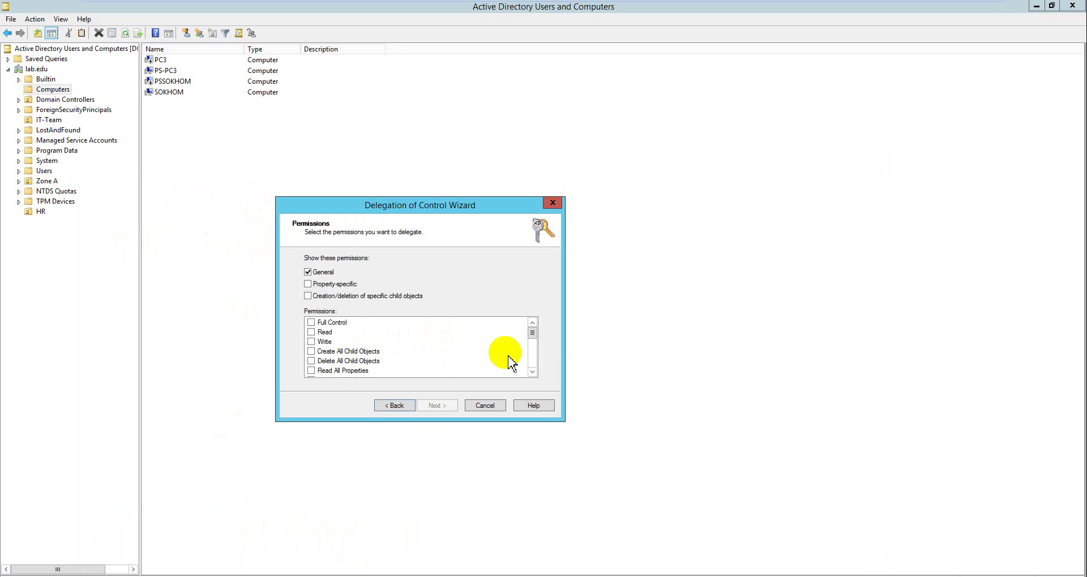
click(532, 372)
click(532, 372)
click(532, 372)
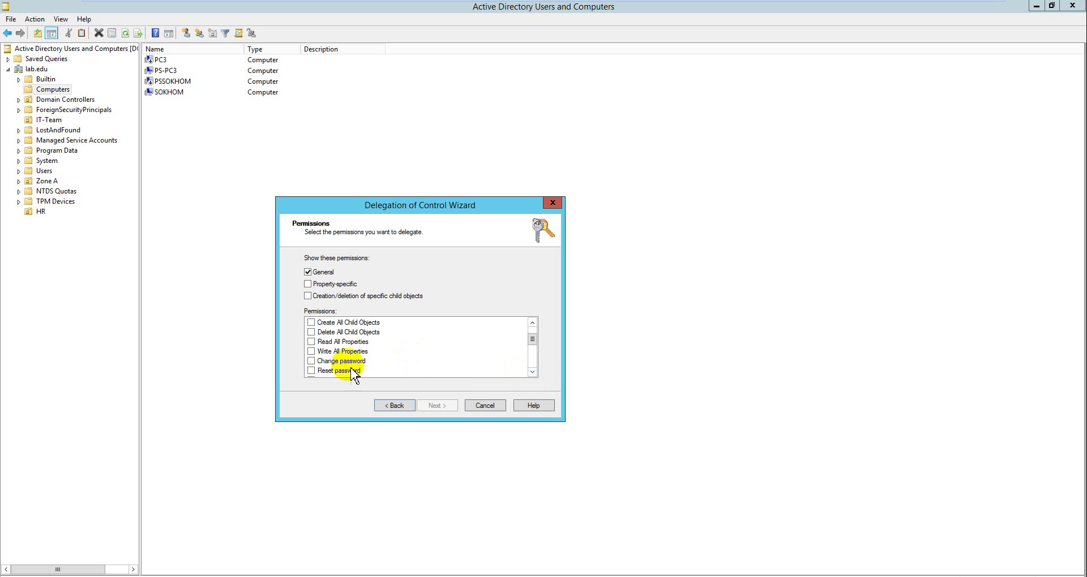
click(312, 370)
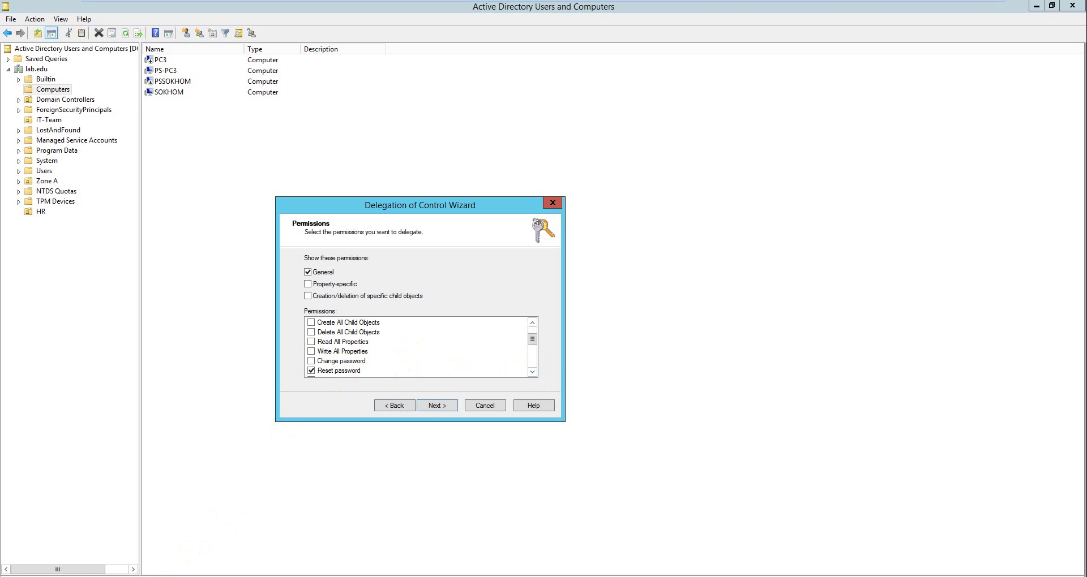
Grant the Read and write account restrictions permission
key(alt+Tab)
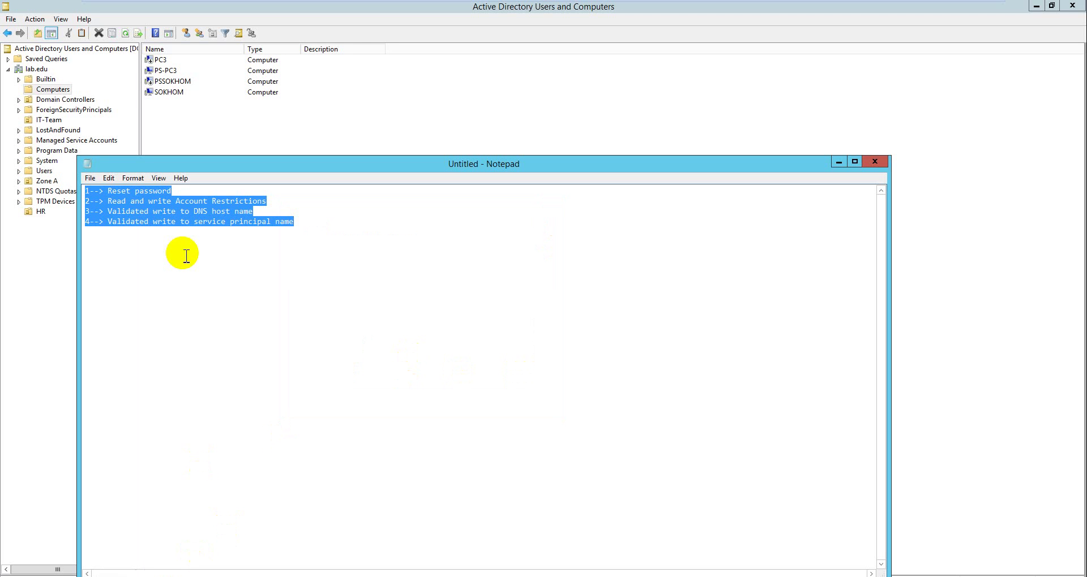
click(181, 249)
drag(108, 201, 263, 217)
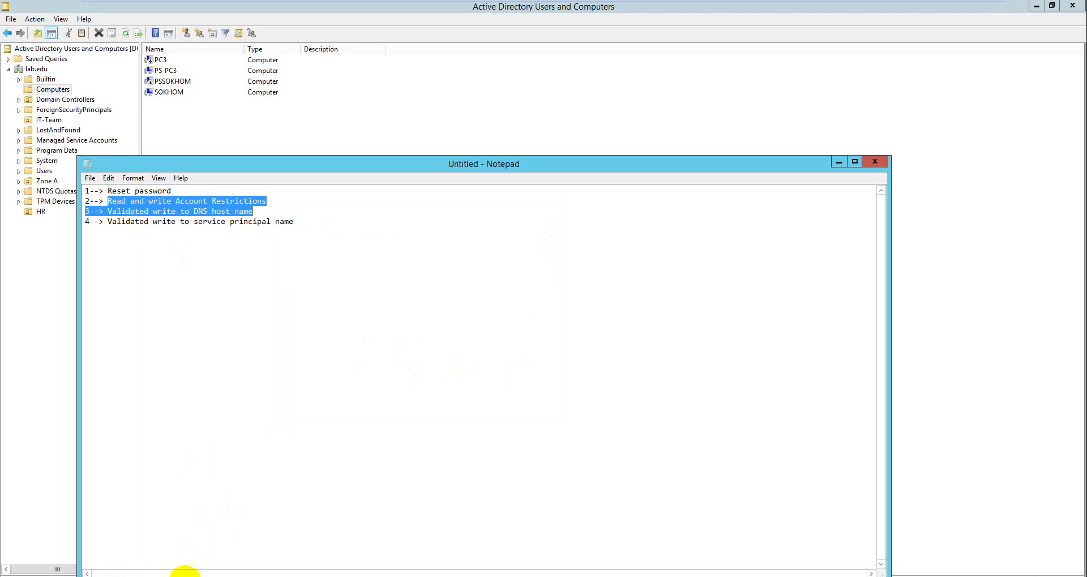
key(alt+Tab)
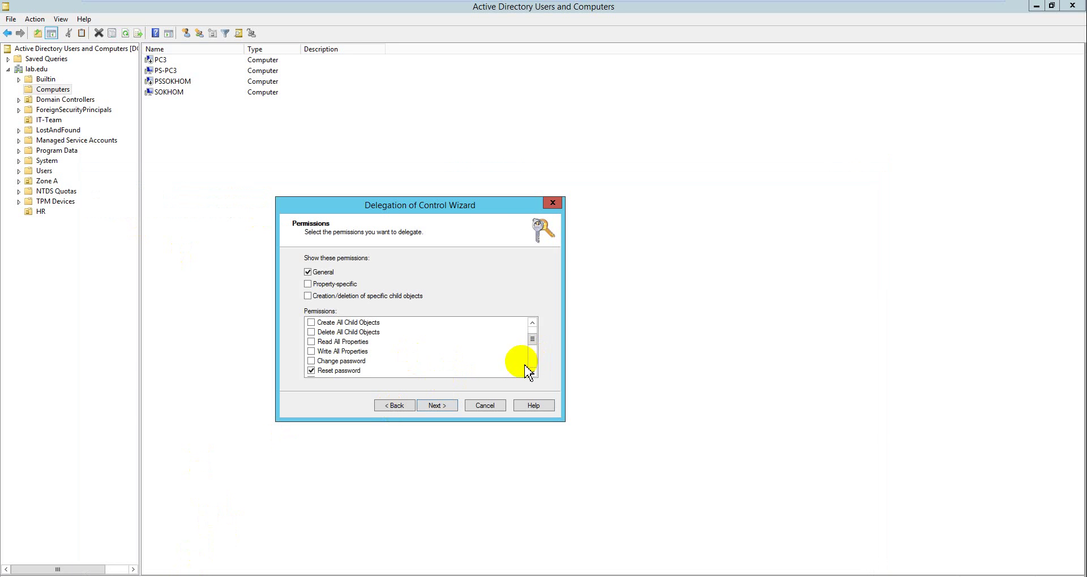
click(532, 372)
click(532, 372)
click(532, 372)
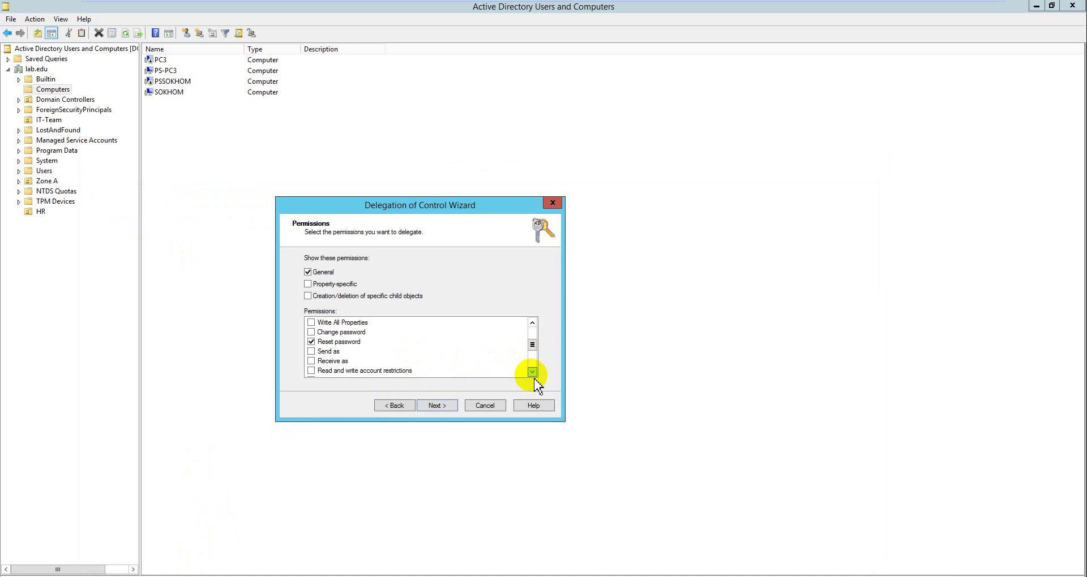
click(532, 372)
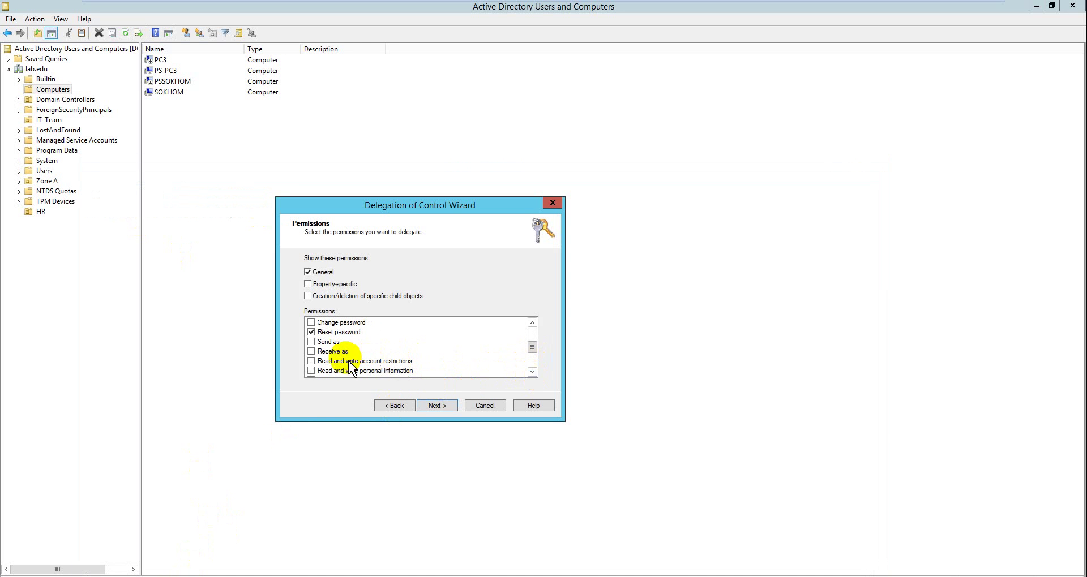
click(311, 362)
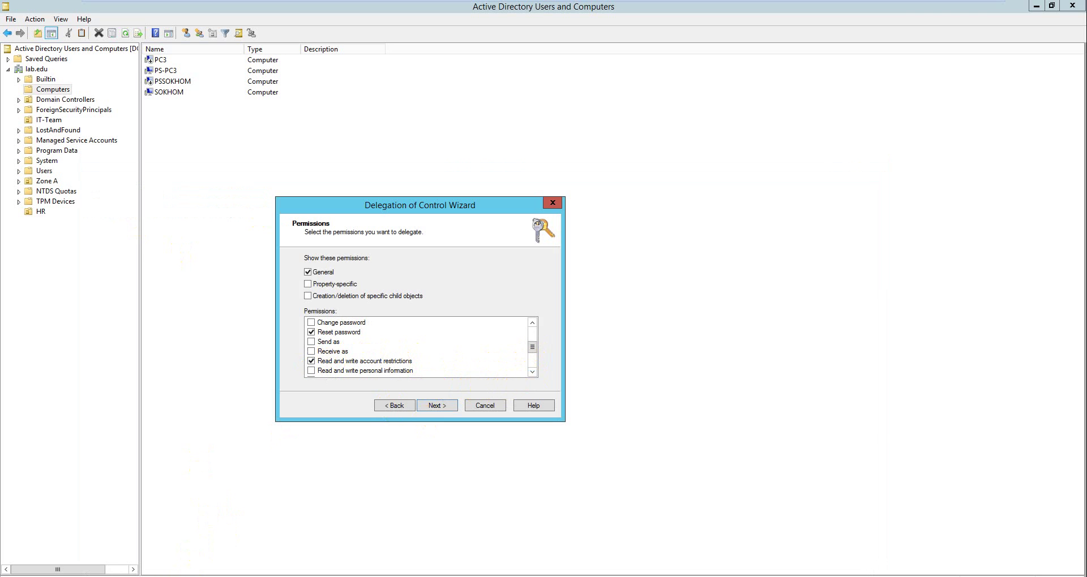
Grant Validated write to DNS host name and to service principal name, then advance to the final page
key(alt+Tab)
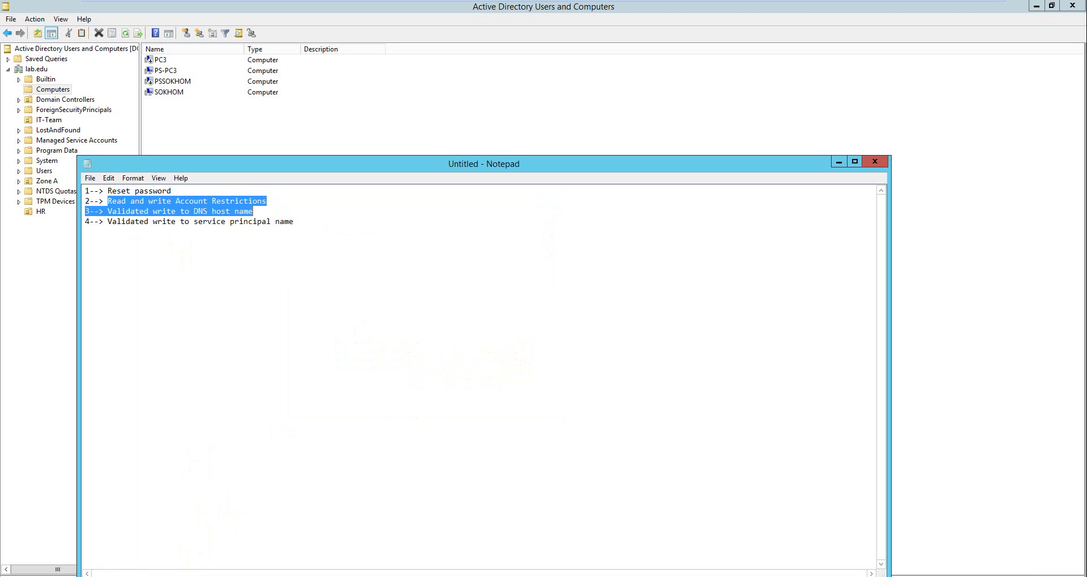
key(alt+Tab)
click(533, 373)
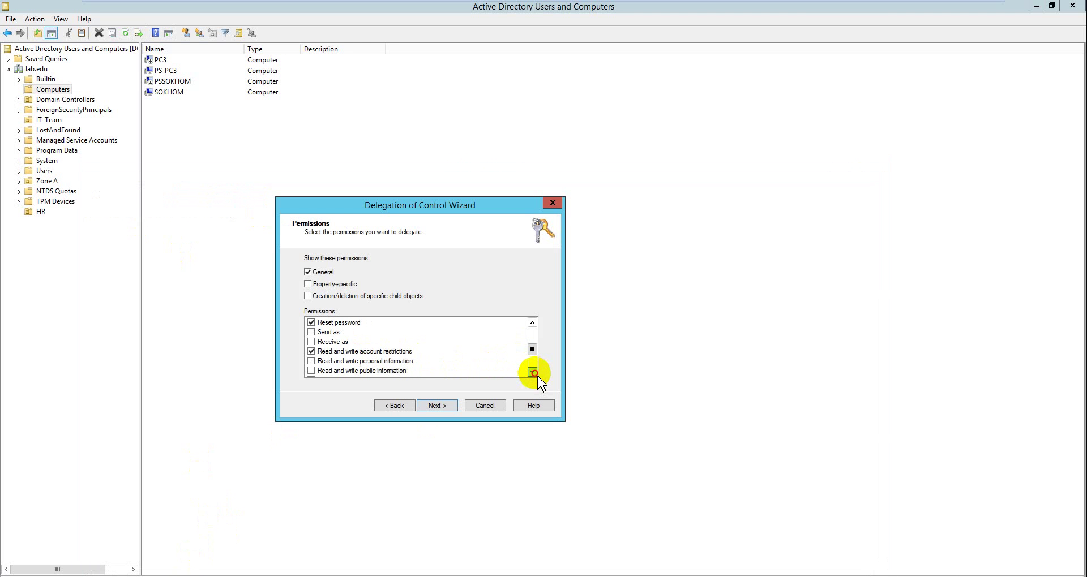
click(533, 373)
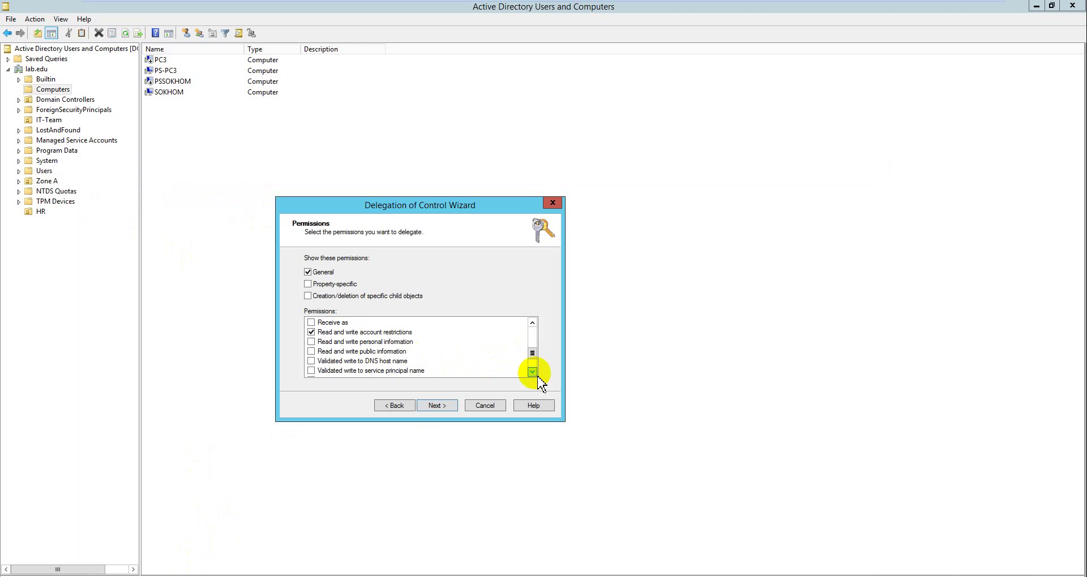
click(311, 361)
key(alt+Tab)
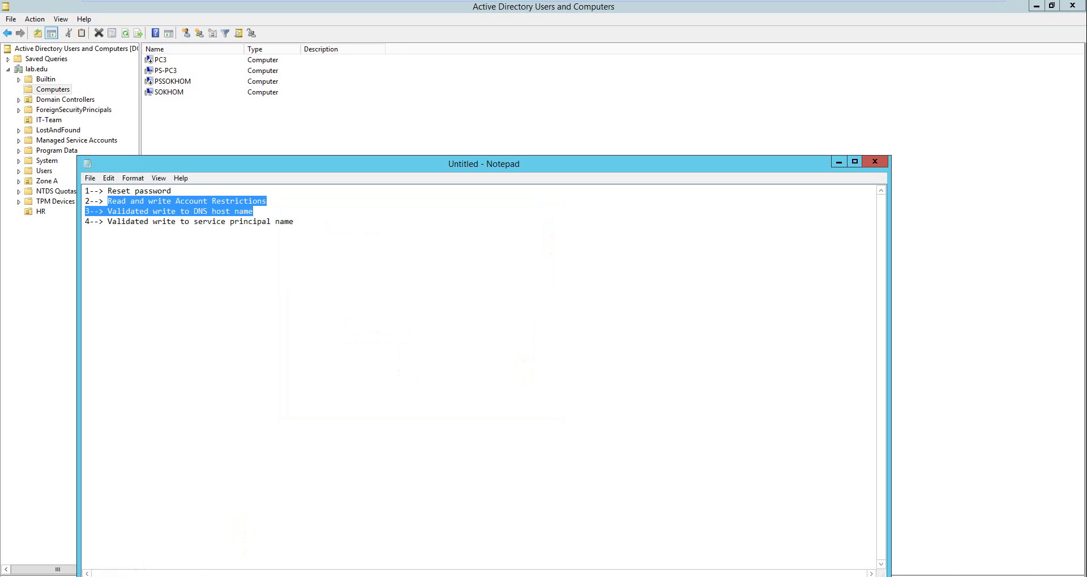
key(alt+Tab)
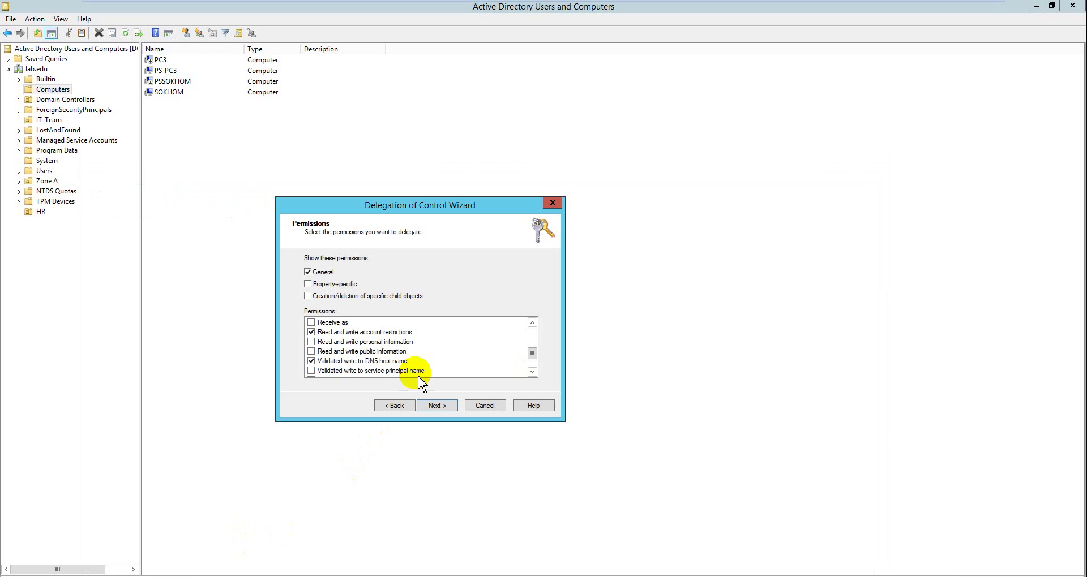
click(396, 370)
click(312, 371)
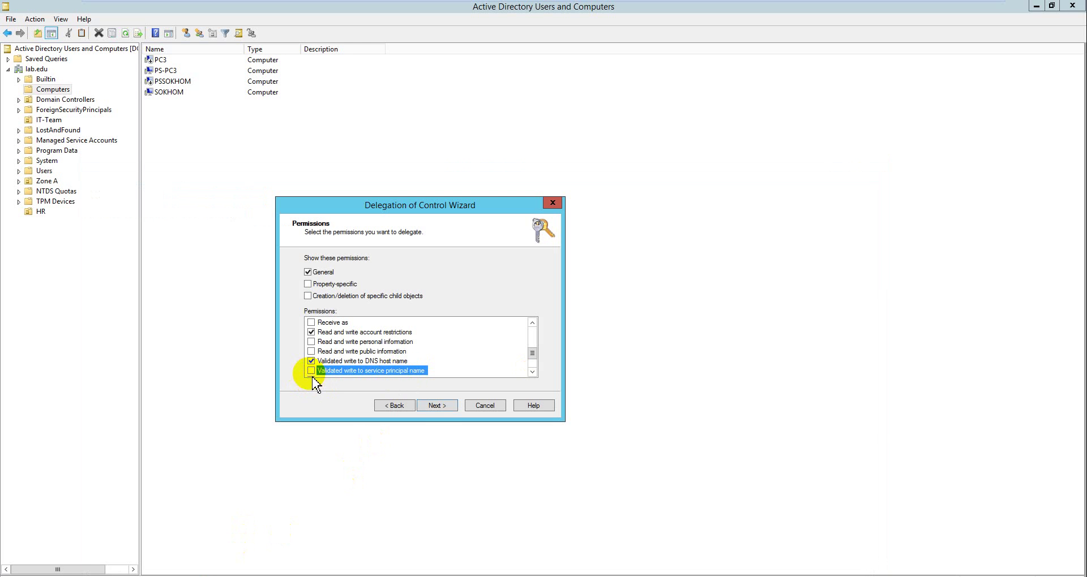
click(436, 406)
Finish the delegation wizard and refresh the Computers list
click(437, 405)
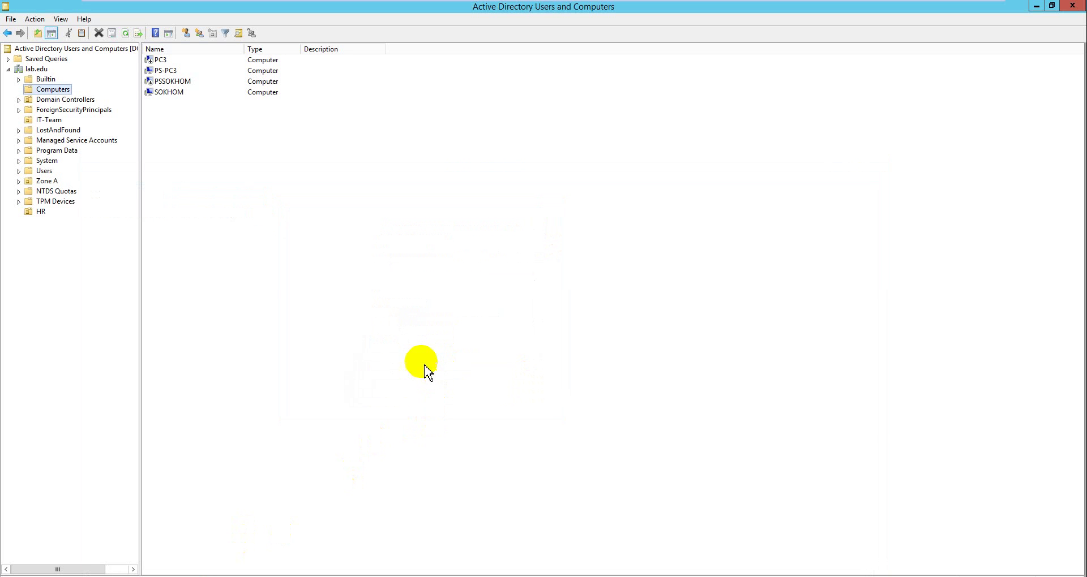
right_click(425, 365)
click(455, 422)
right_click(308, 274)
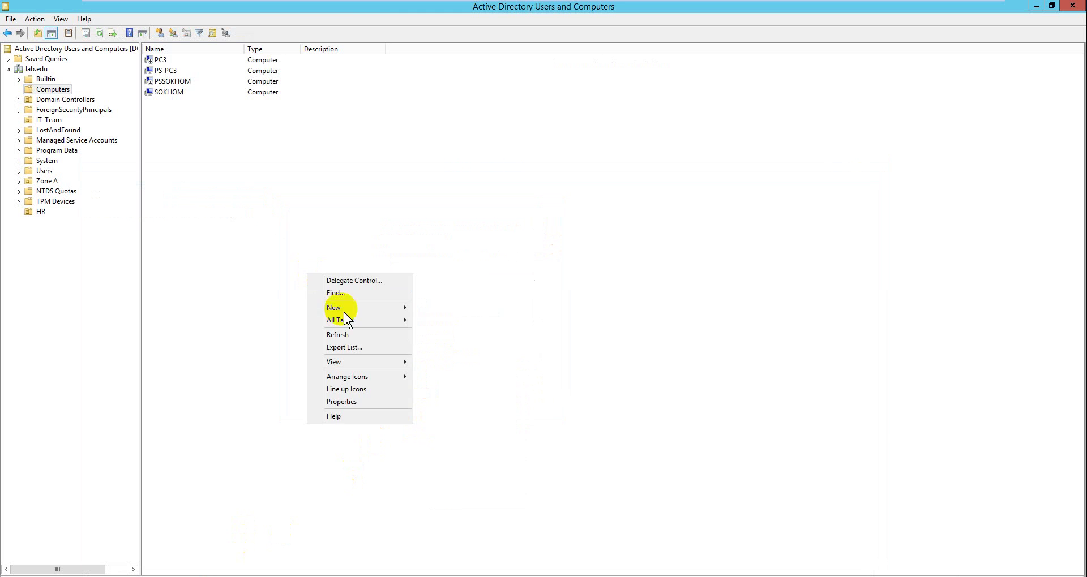
click(351, 340)
Switch to the Windows 8.1 VM and sign in with the account password
mouse_move(361, 7)
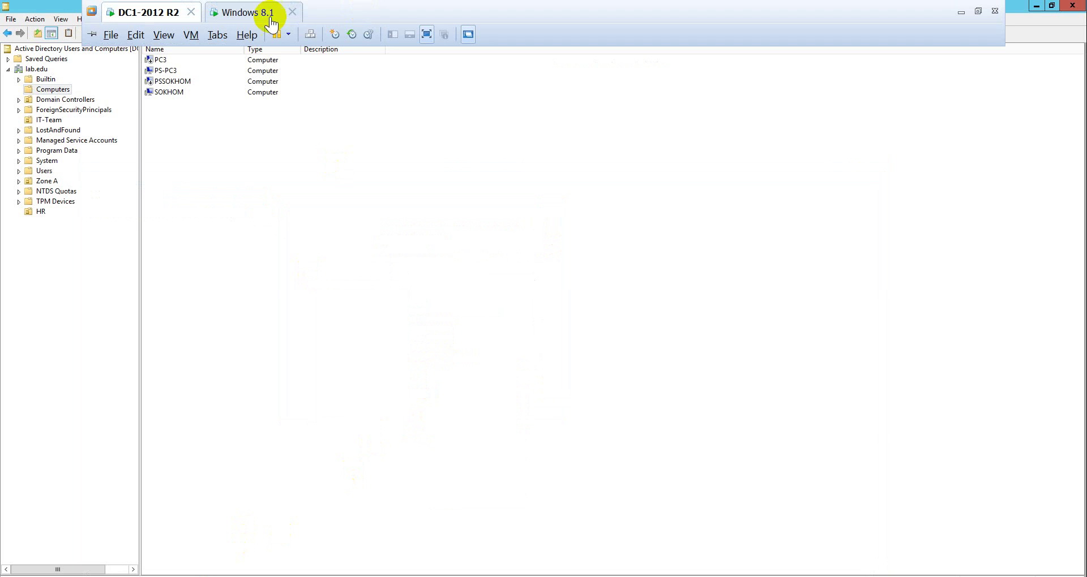
click(244, 12)
click(323, 213)
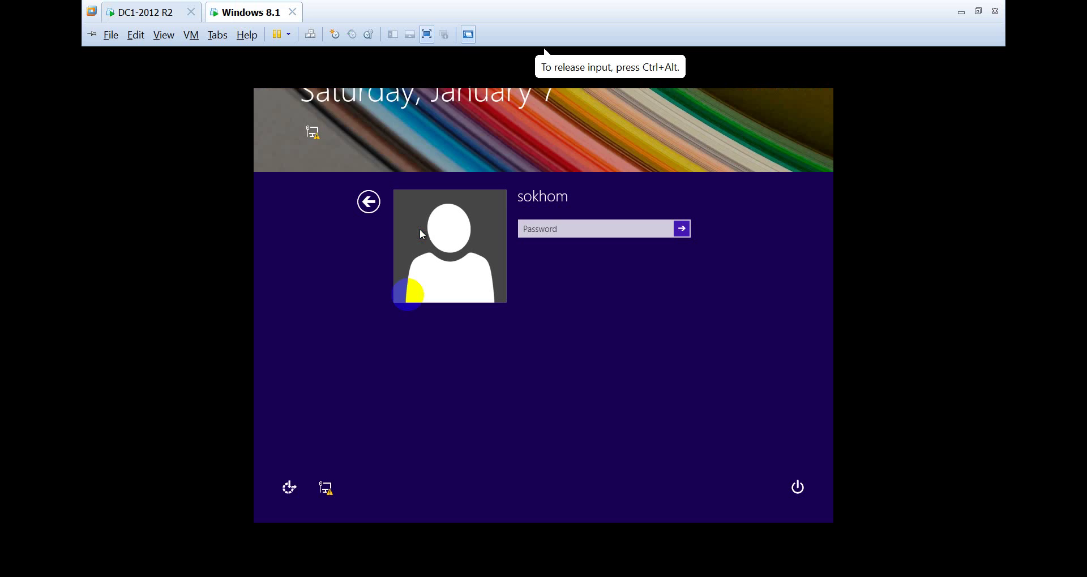
click(602, 226)
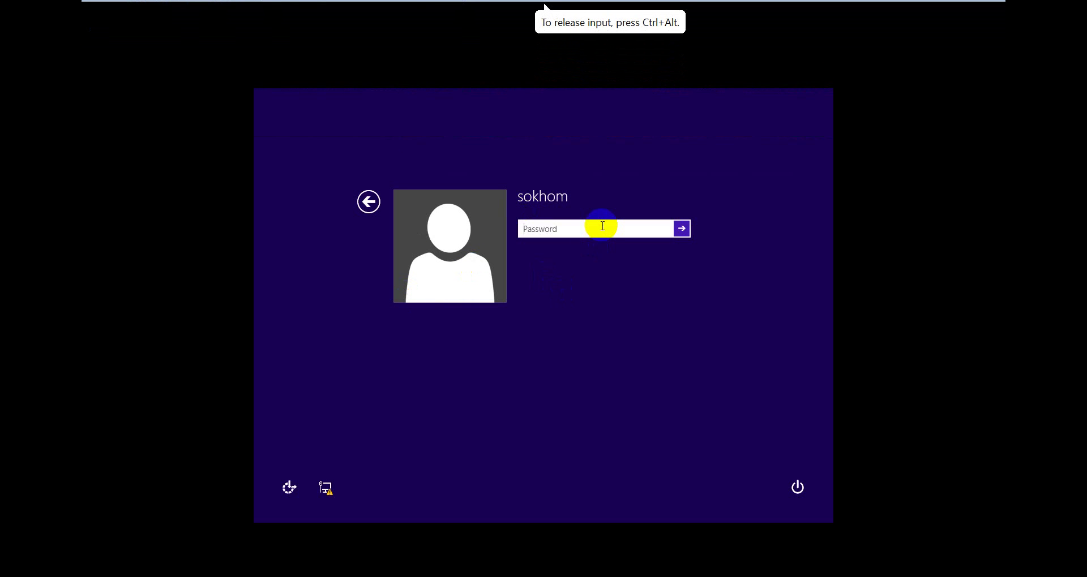
text(12345678)
key(Return)
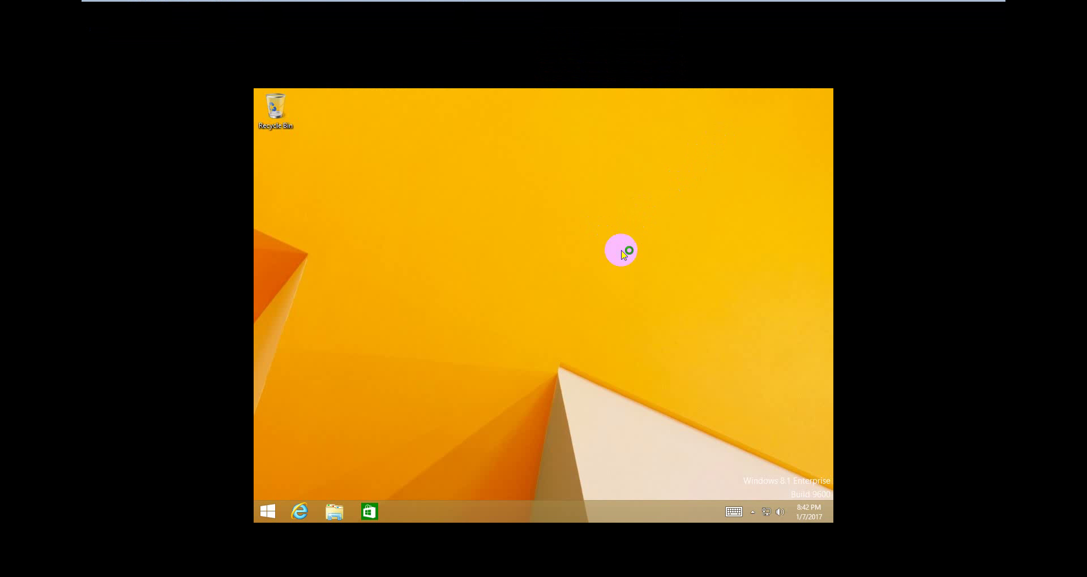
Open a command prompt and run nslookup to confirm DNS server dc1.lab.edu at 172.16.0.1
key(super+r)
text(cmd)
key(Return)
text(dns)
key(Return)
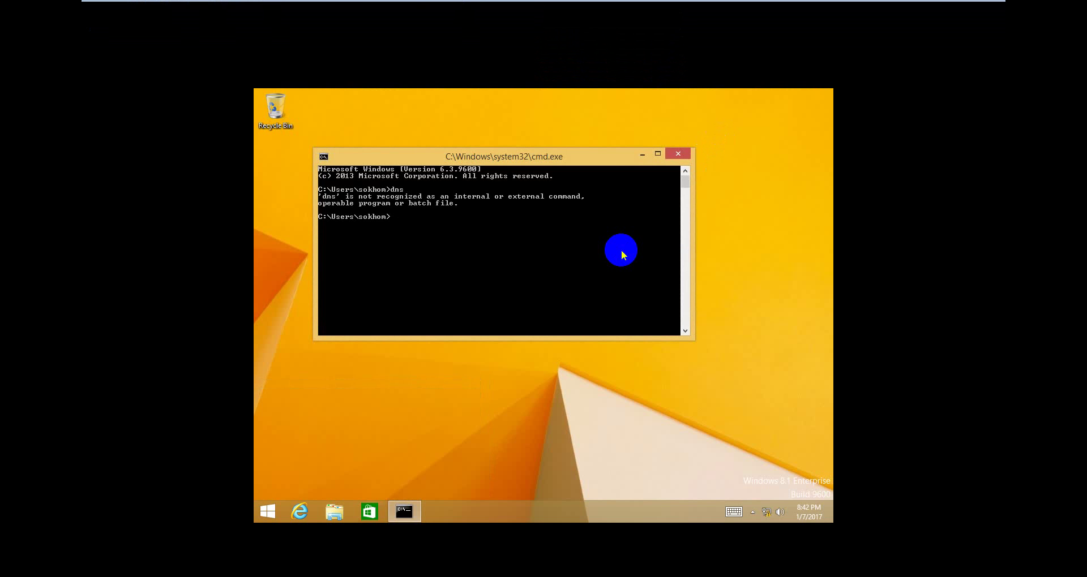
text(nslookup)
key(Return)
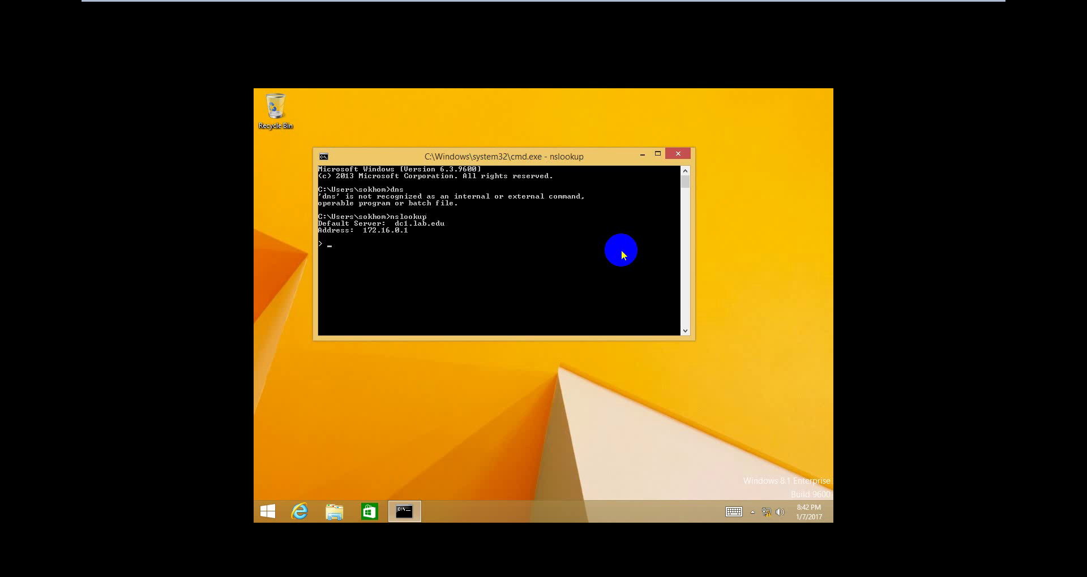
Exit nslookup and run sysdm.cpl to show System Properties
text(exit)
key(Return)
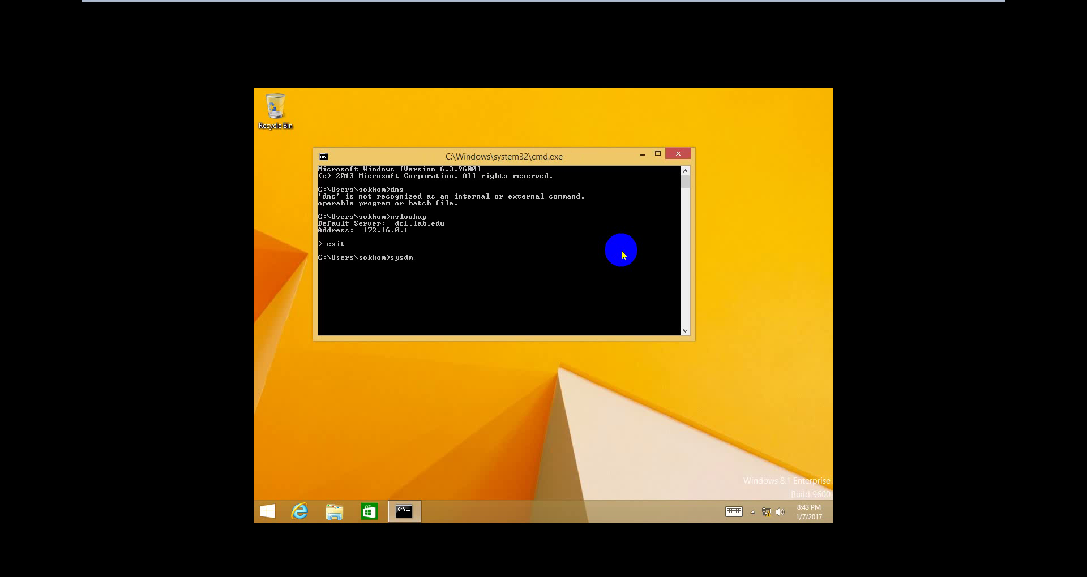
text(sysdm.cpl)
key(Return)
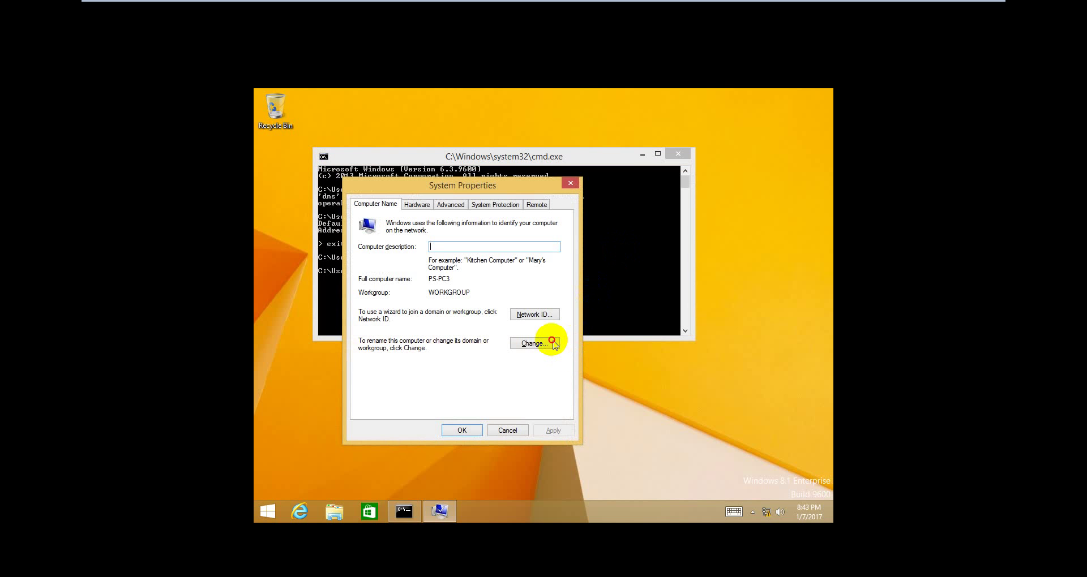
Switch PS-PC3 to Domain membership and mark lab.edu in the nslookup output
click(547, 343)
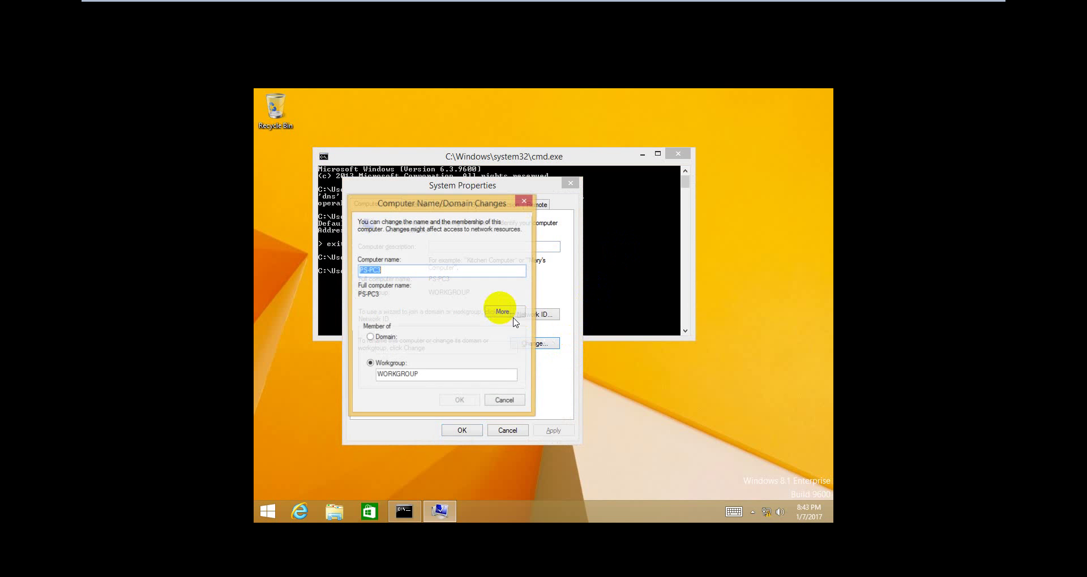
click(384, 338)
click(390, 348)
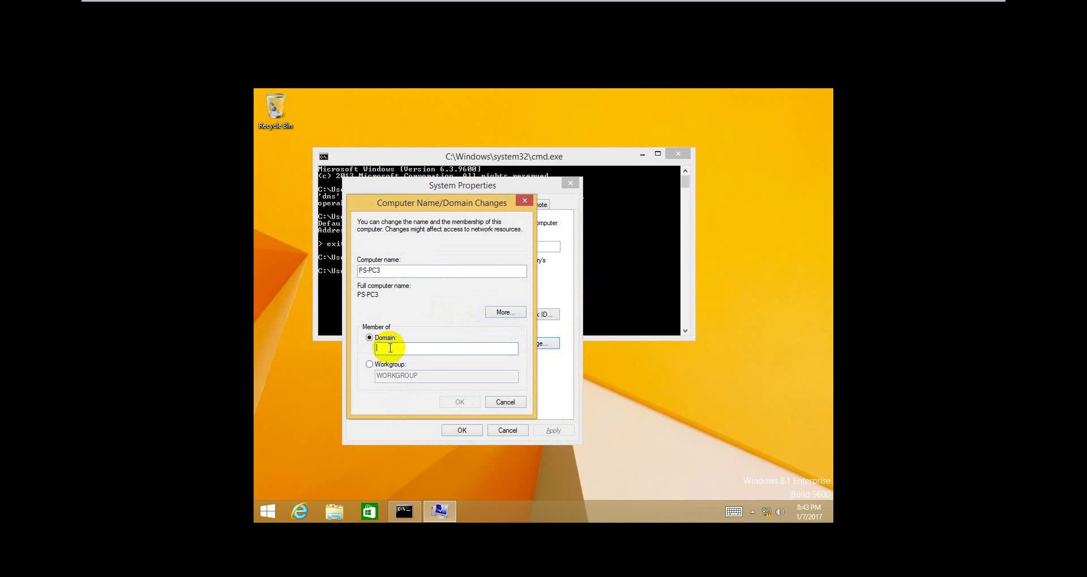
click(611, 296)
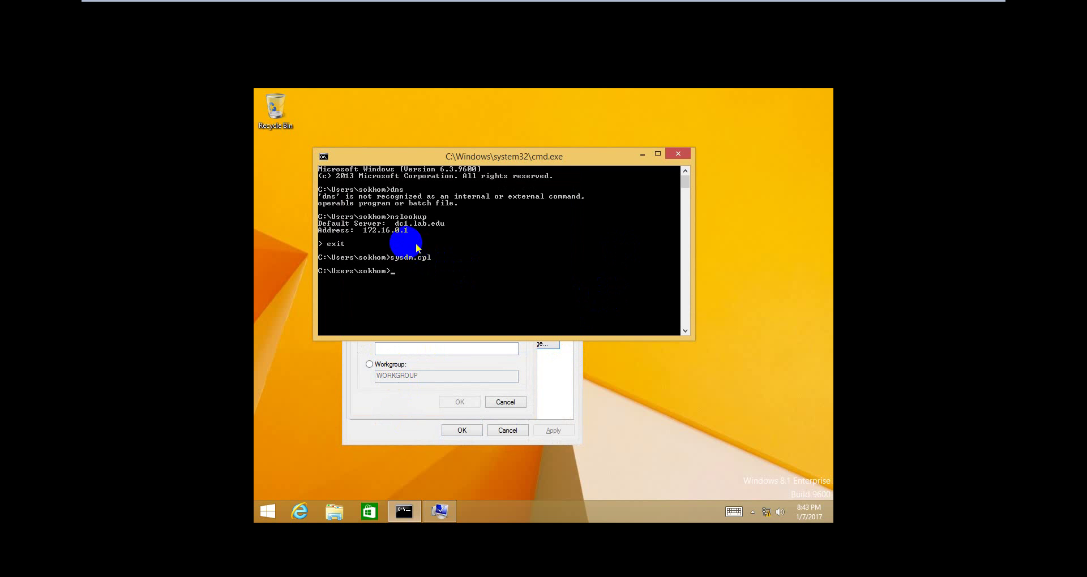
right_click(403, 227)
click(398, 233)
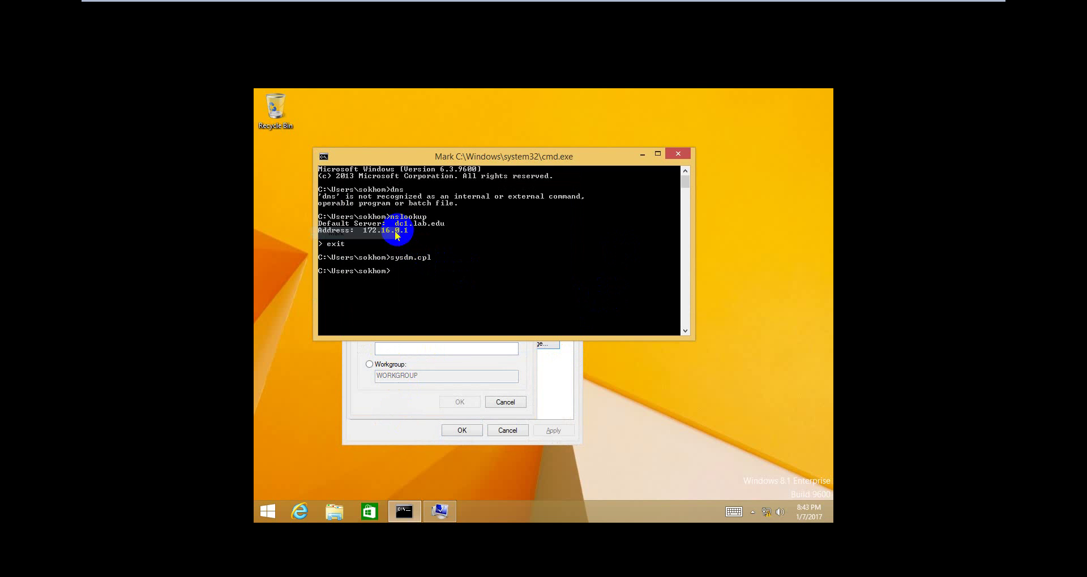
click(415, 225)
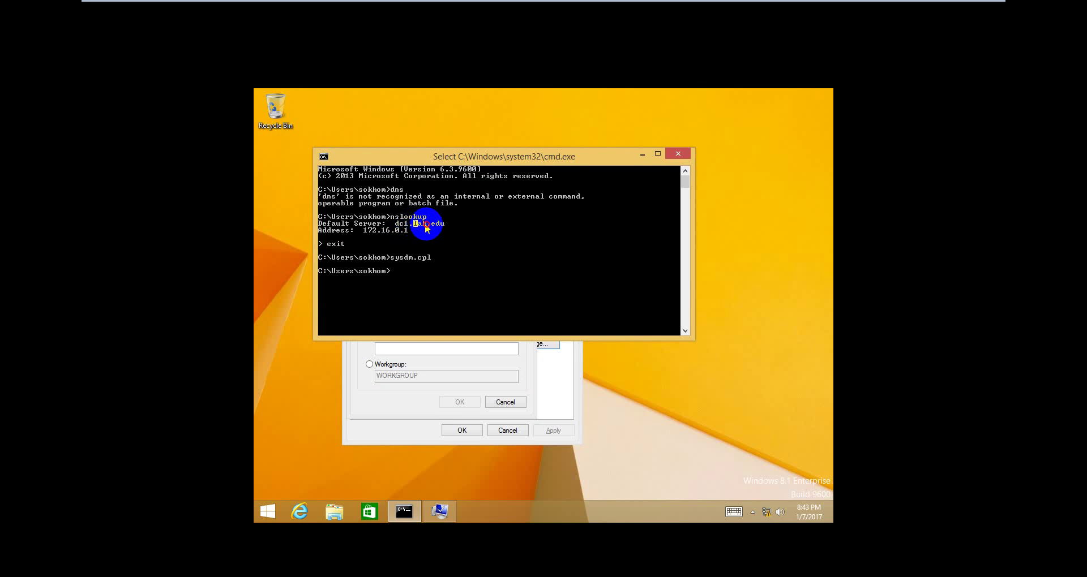
drag(424, 224, 451, 223)
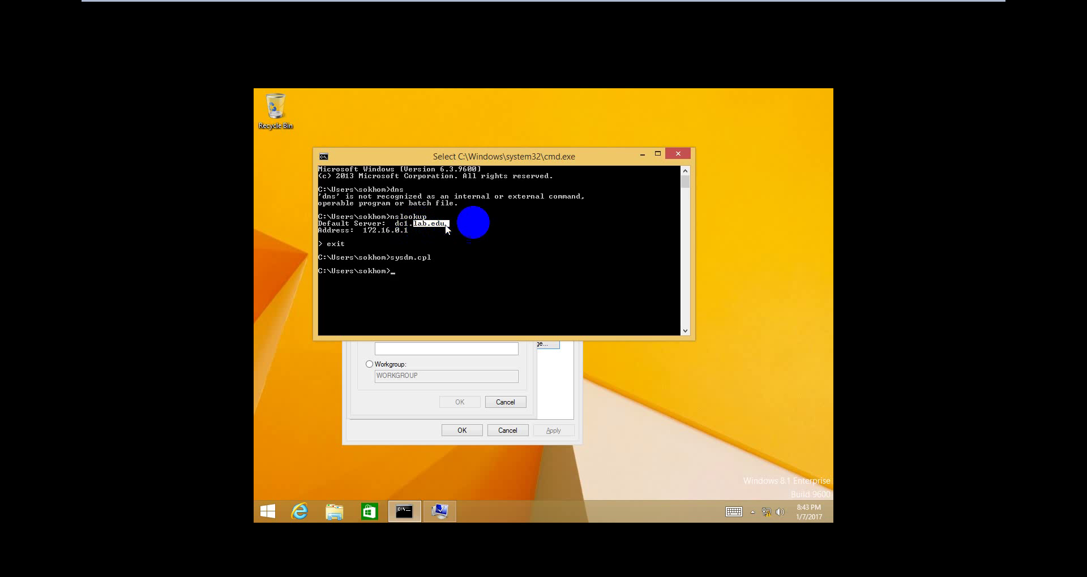
click(680, 155)
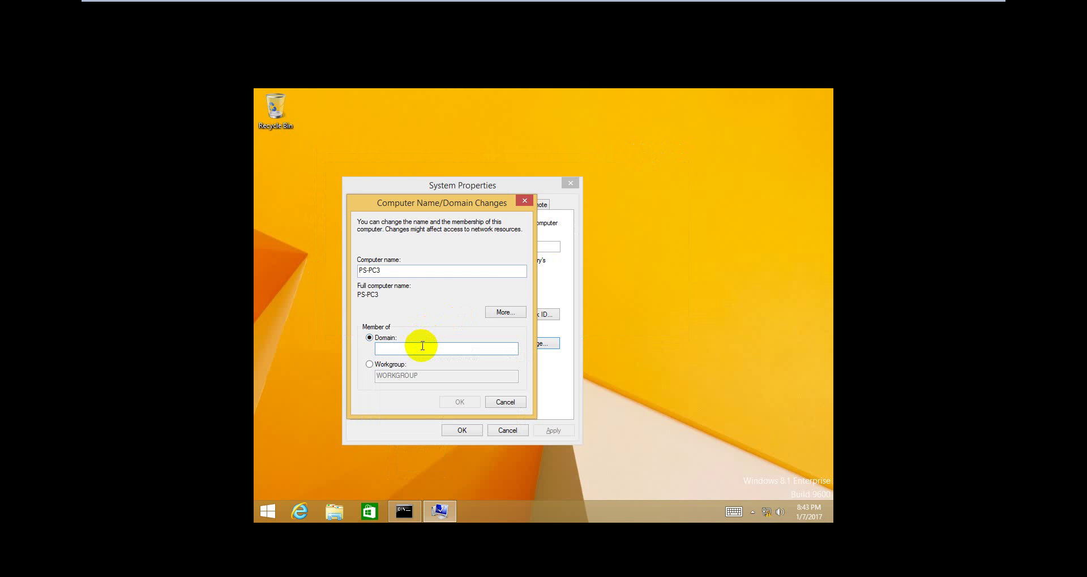
Enter lab.edu as the domain, attempt the join, and dismiss the domain-controller error
text(lab.edu)
click(457, 401)
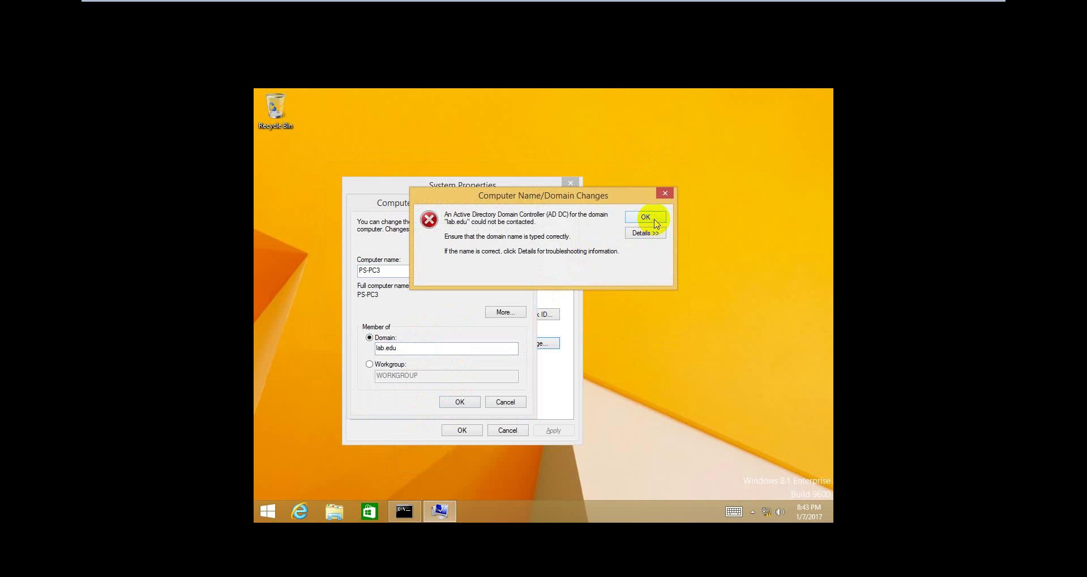
click(646, 219)
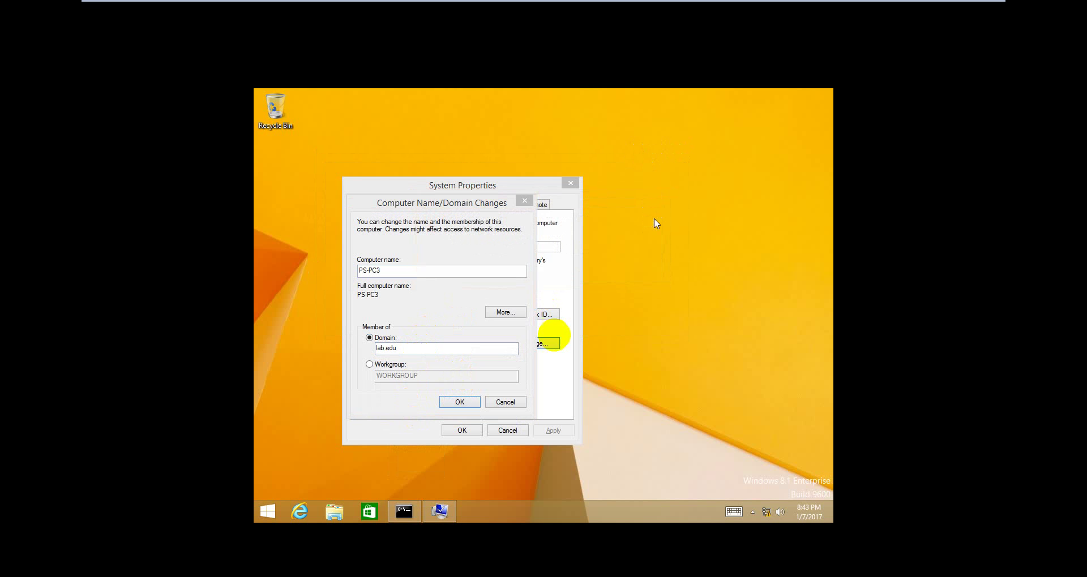
Copy lab.edu from the console, paste it over the Domain box text, and retry the join
click(402, 514)
click(465, 263)
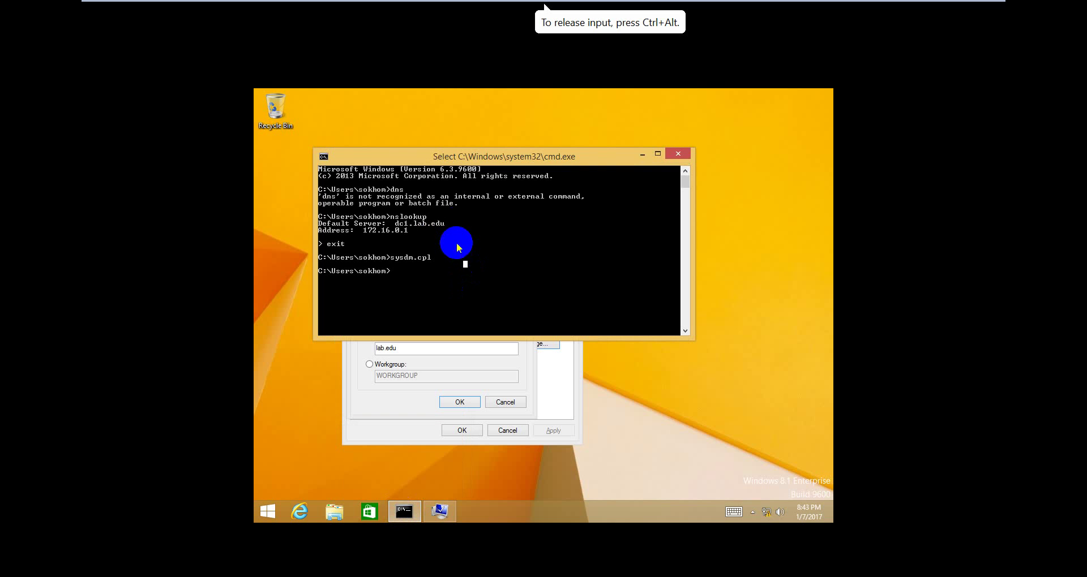
right_click(461, 231)
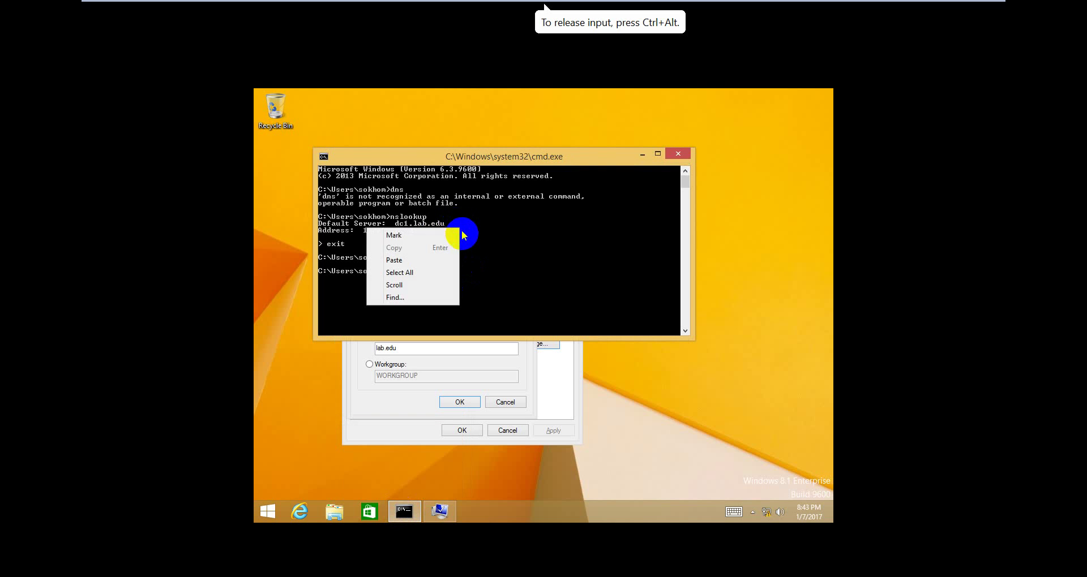
click(444, 232)
drag(444, 223, 415, 224)
right_click(415, 224)
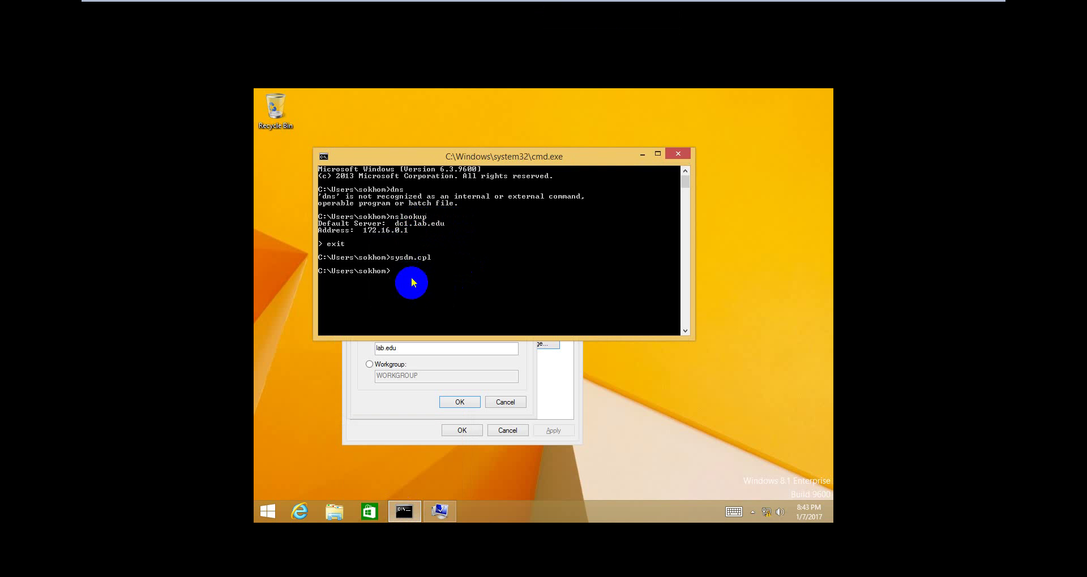
click(414, 352)
double_click(378, 352)
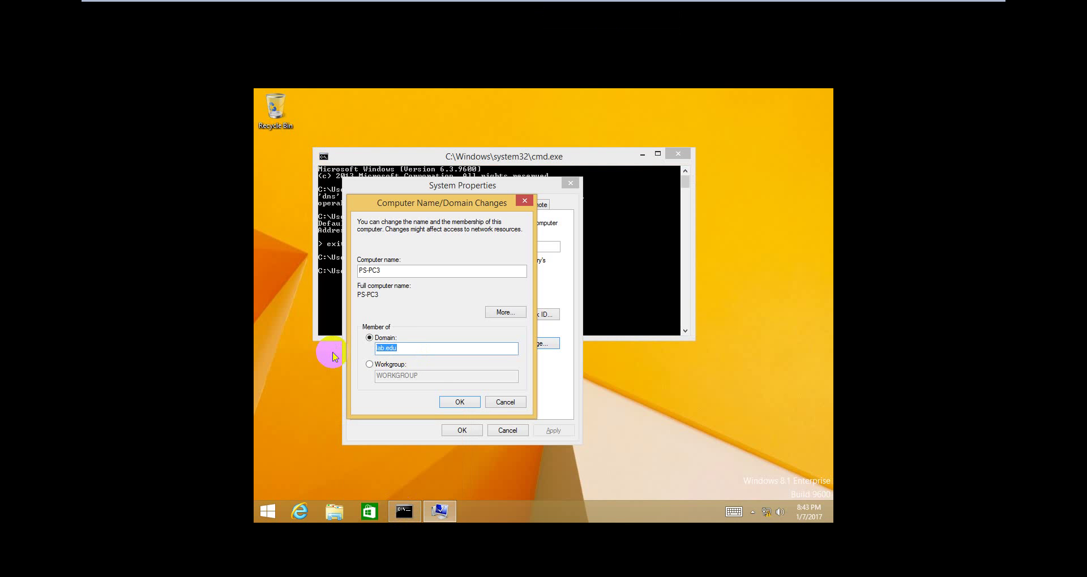
key(ctrl+v)
click(461, 400)
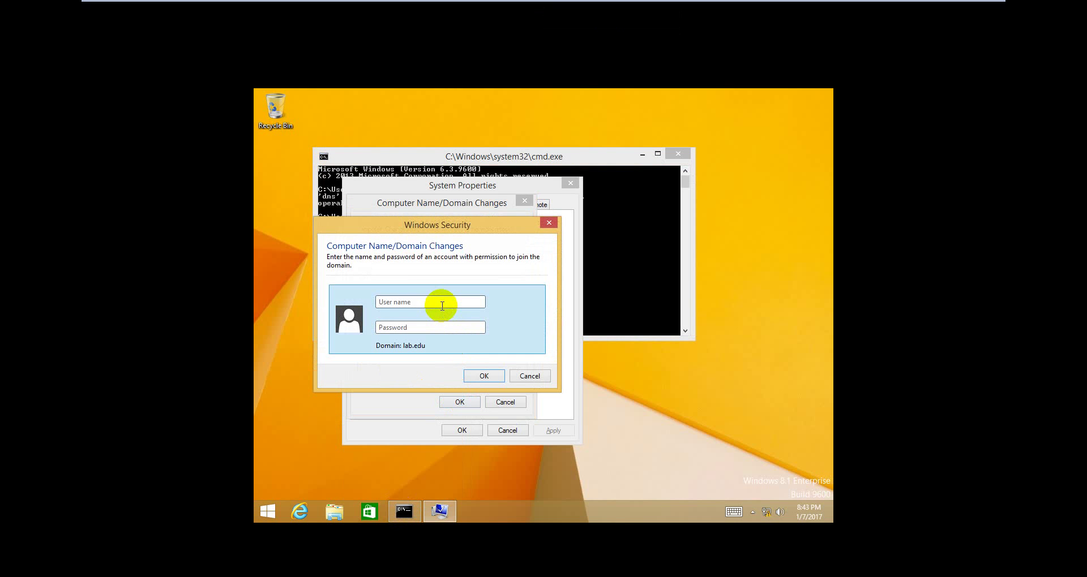
Enter the domain account's user name and password in Windows Security to join lab.edu
click(442, 305)
key(BackSpace)
text(a)
key(BackSpace)
text(a)
key(BackSpace)
text(sara••••••••)
key(Return)
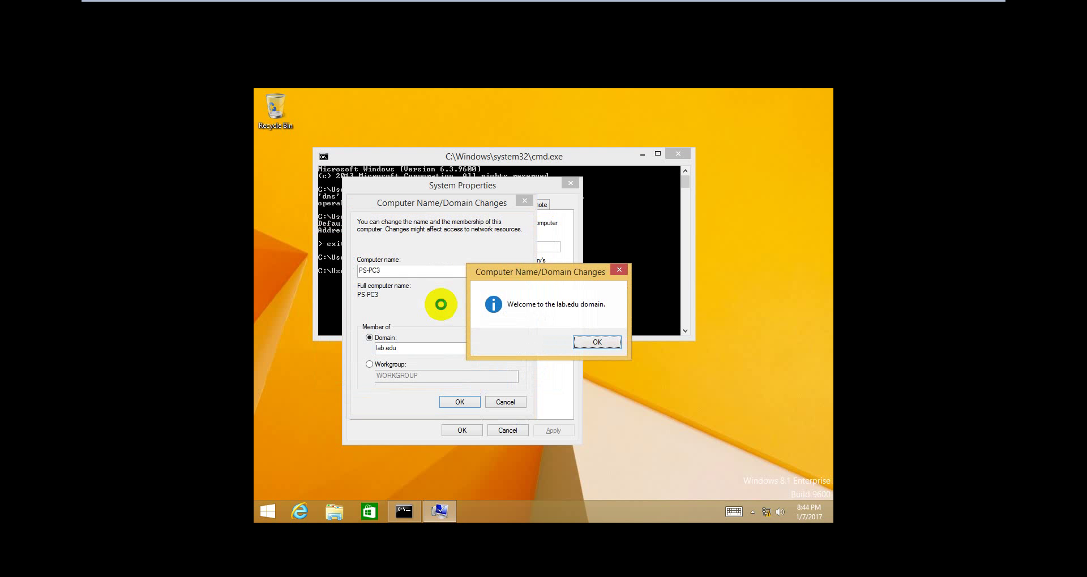
Dismiss the lab.edu welcome and restart notices, then close System Properties
key(Return)
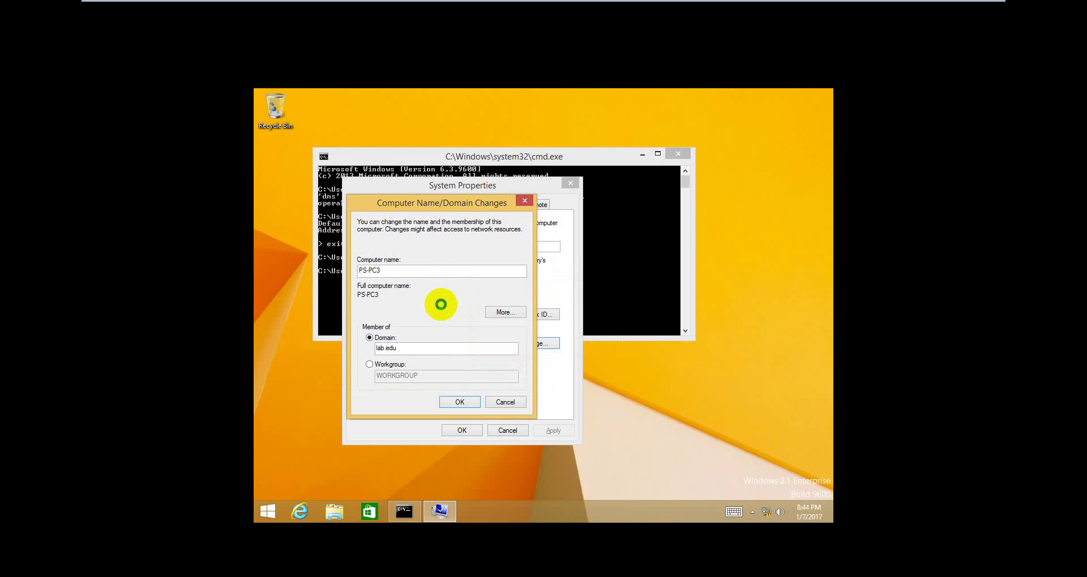
key(Return)
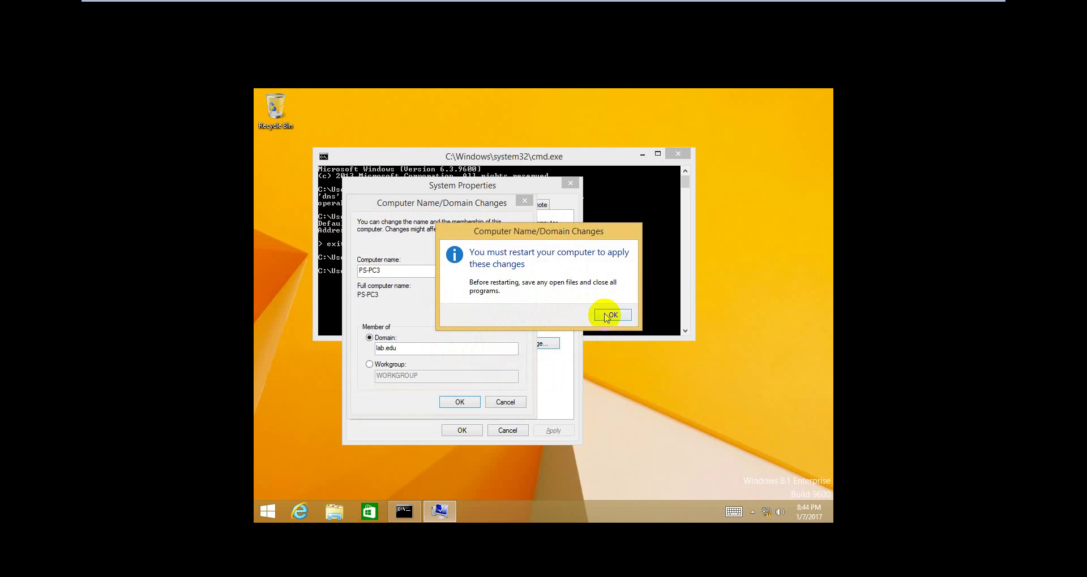
click(607, 316)
click(465, 430)
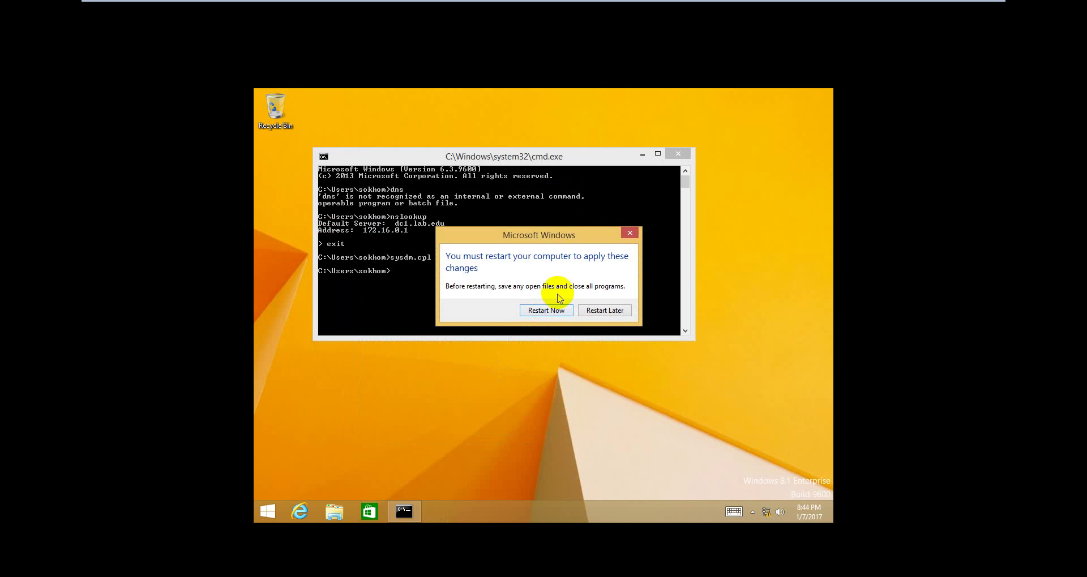